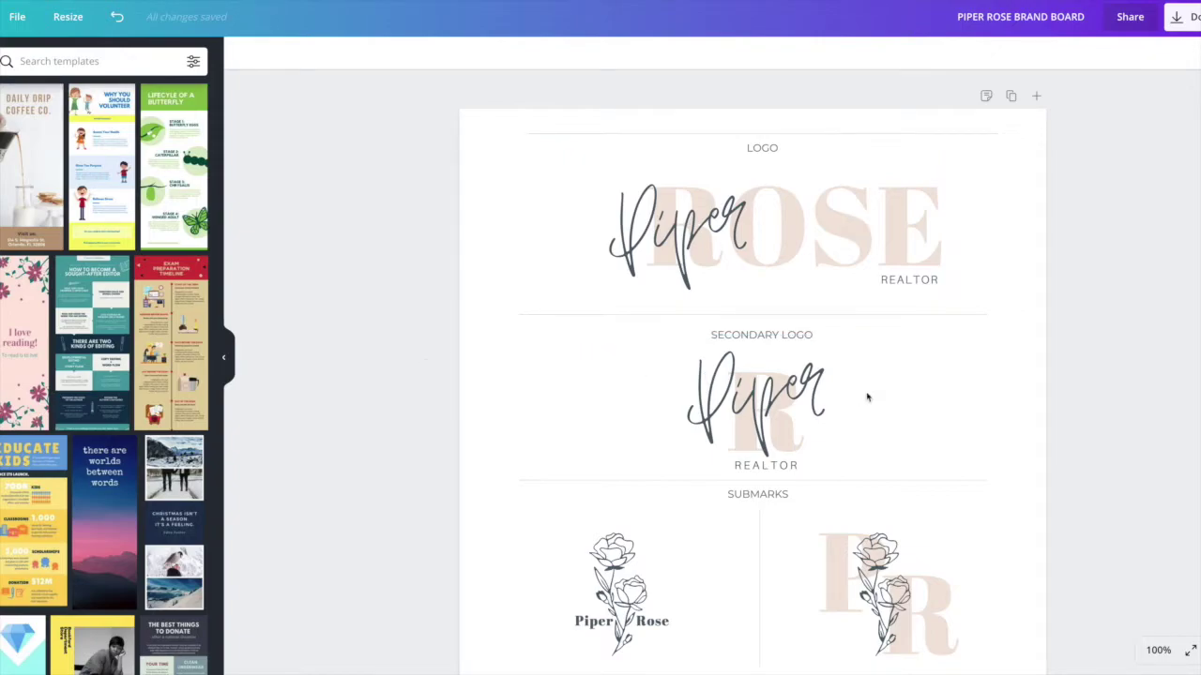
scroll(886, 399, down, 3)
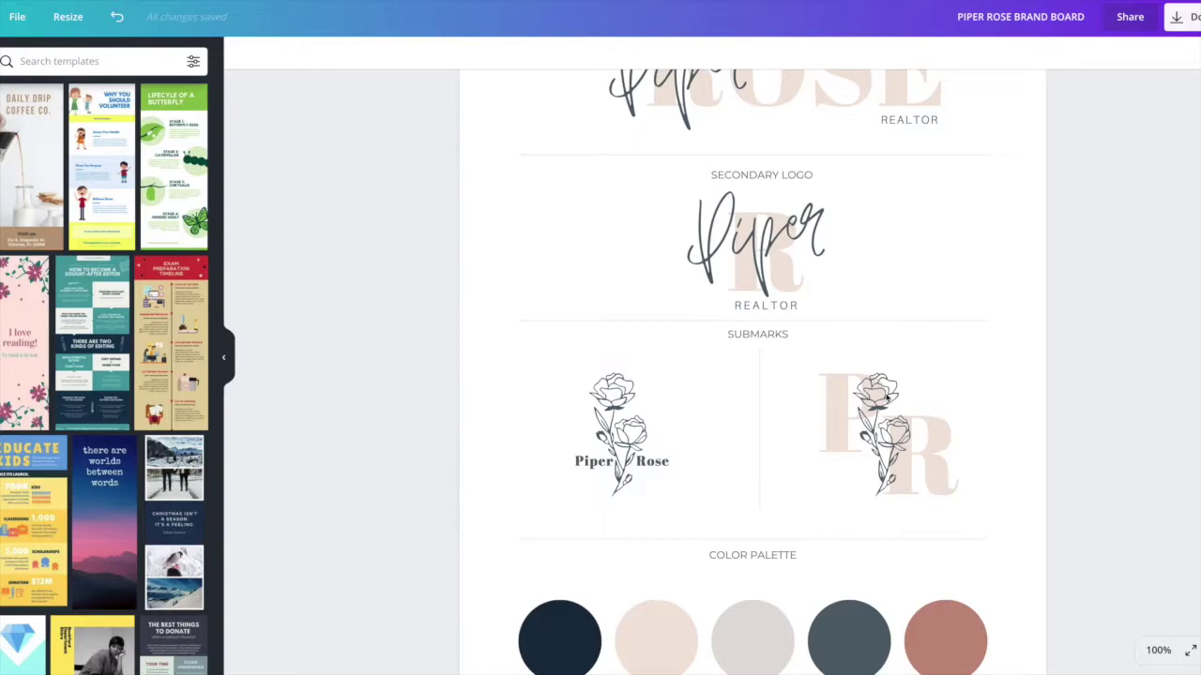
scroll(887, 398, down, 5)
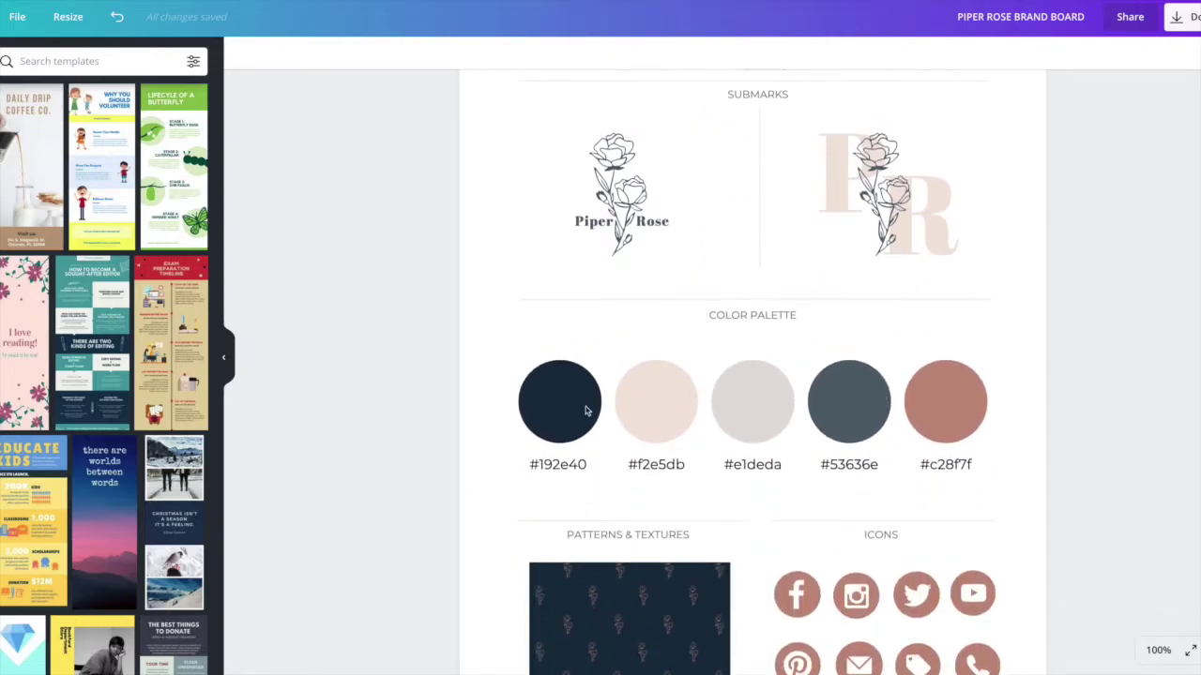
scroll(586, 409, down, 1)
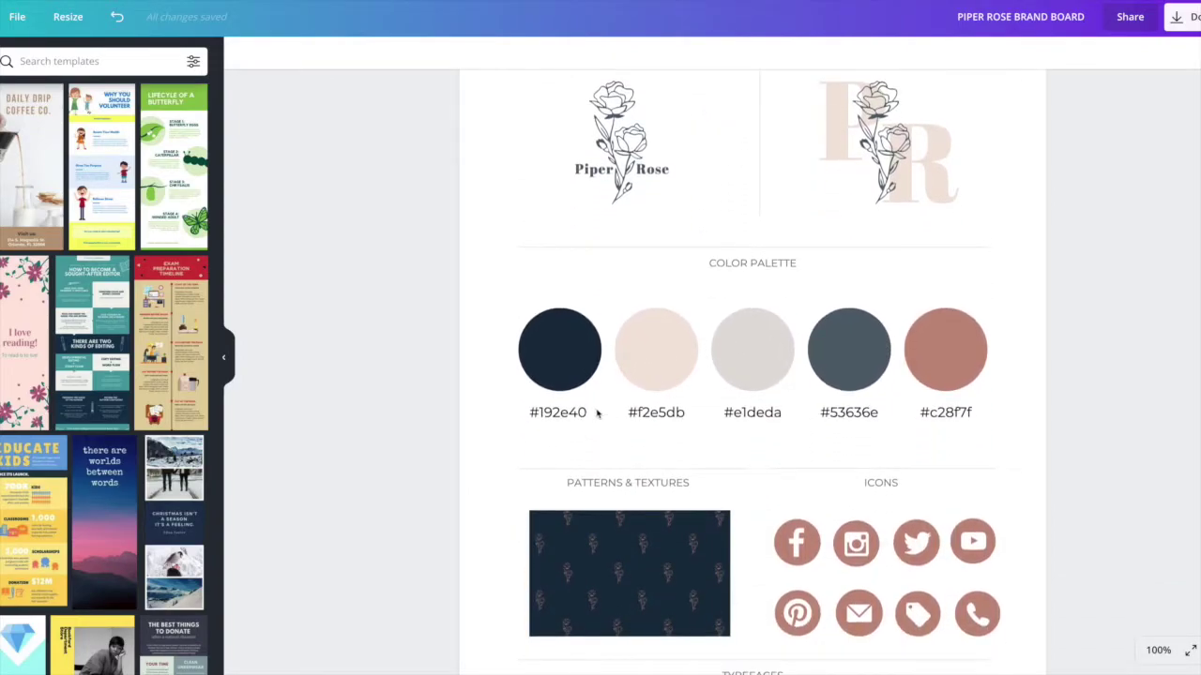
scroll(705, 417, down, 4)
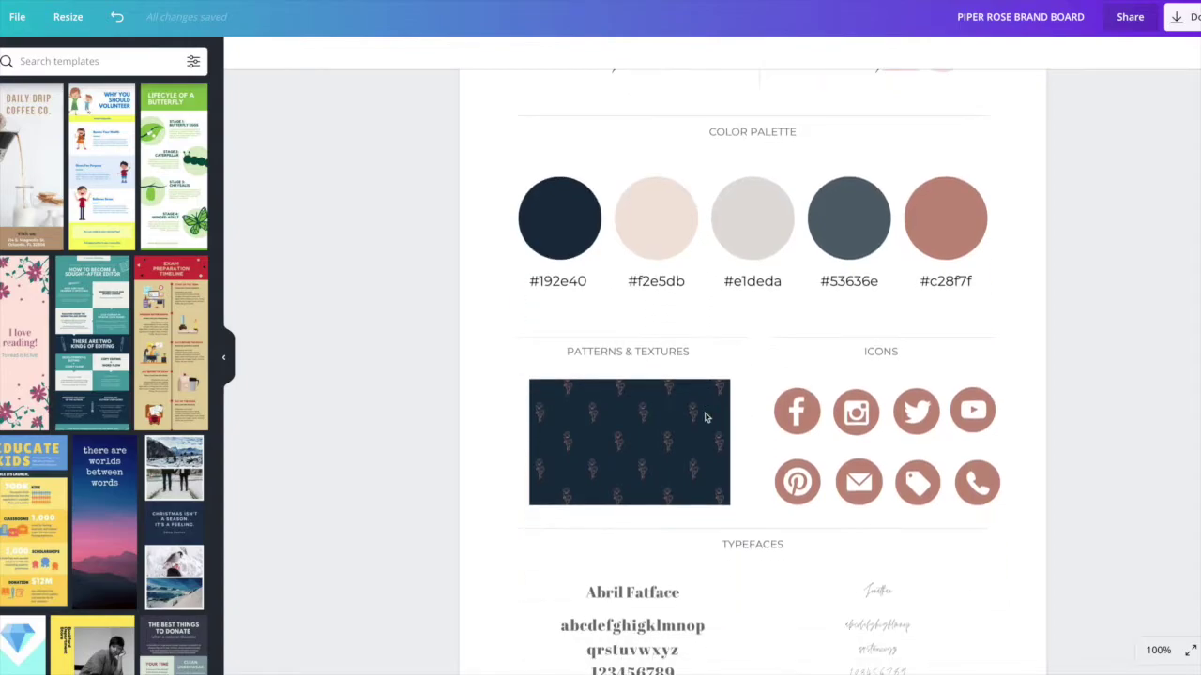
scroll(706, 417, down, 3)
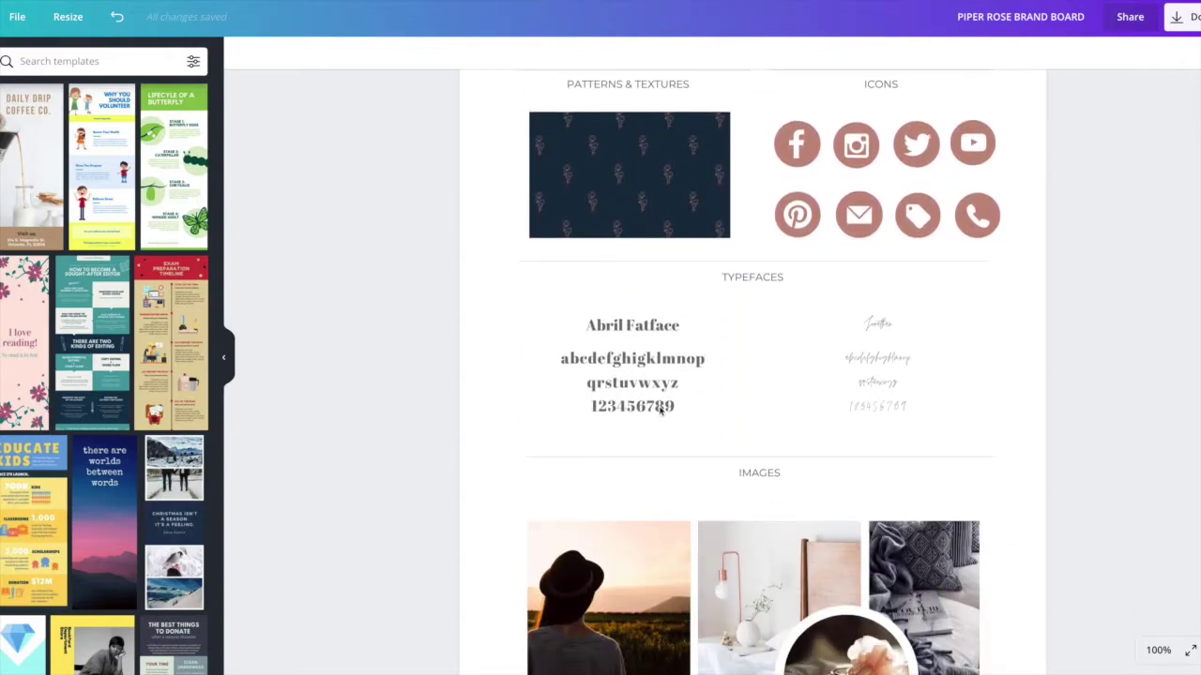
scroll(657, 413, down, 2)
scroll(654, 412, down, 4)
scroll(653, 416, up, 1)
scroll(653, 416, down, 1)
scroll(680, 451, up, 3)
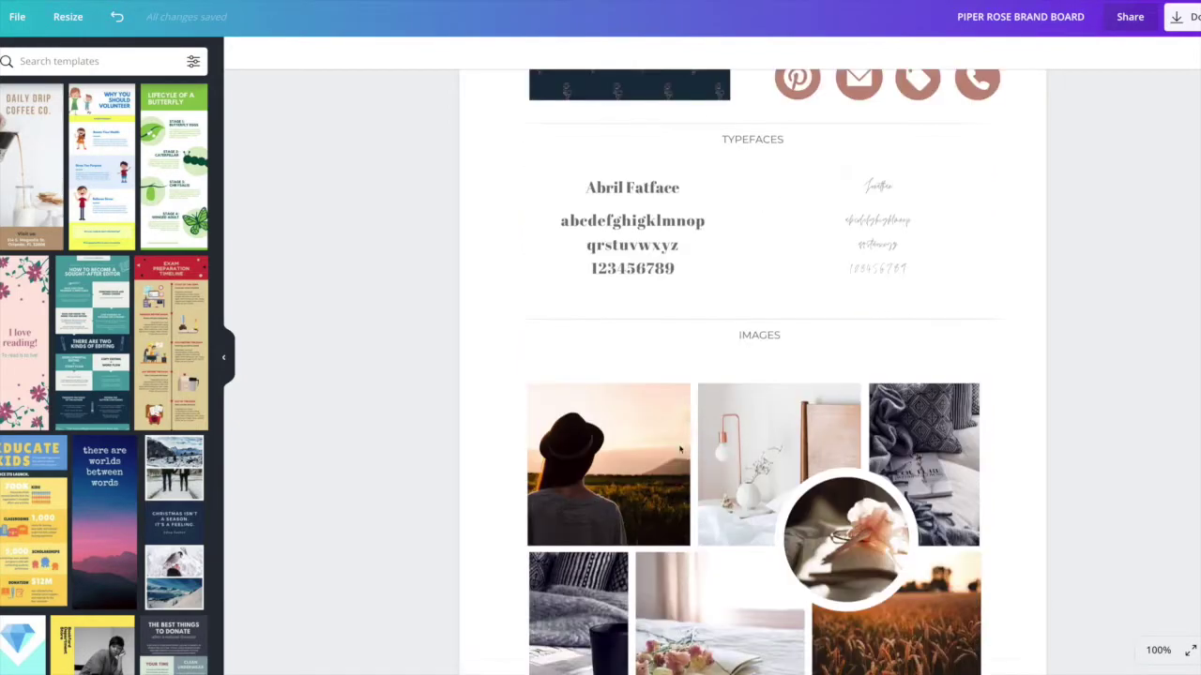
scroll(680, 450, up, 15)
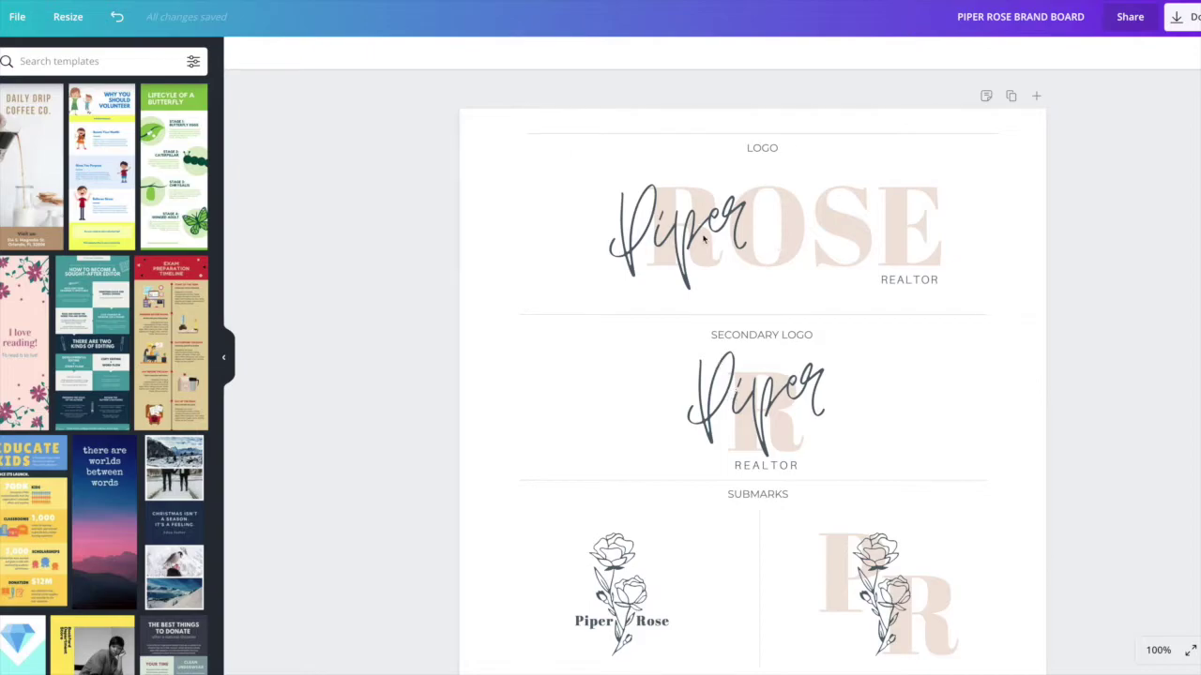
scroll(702, 239, down, 1)
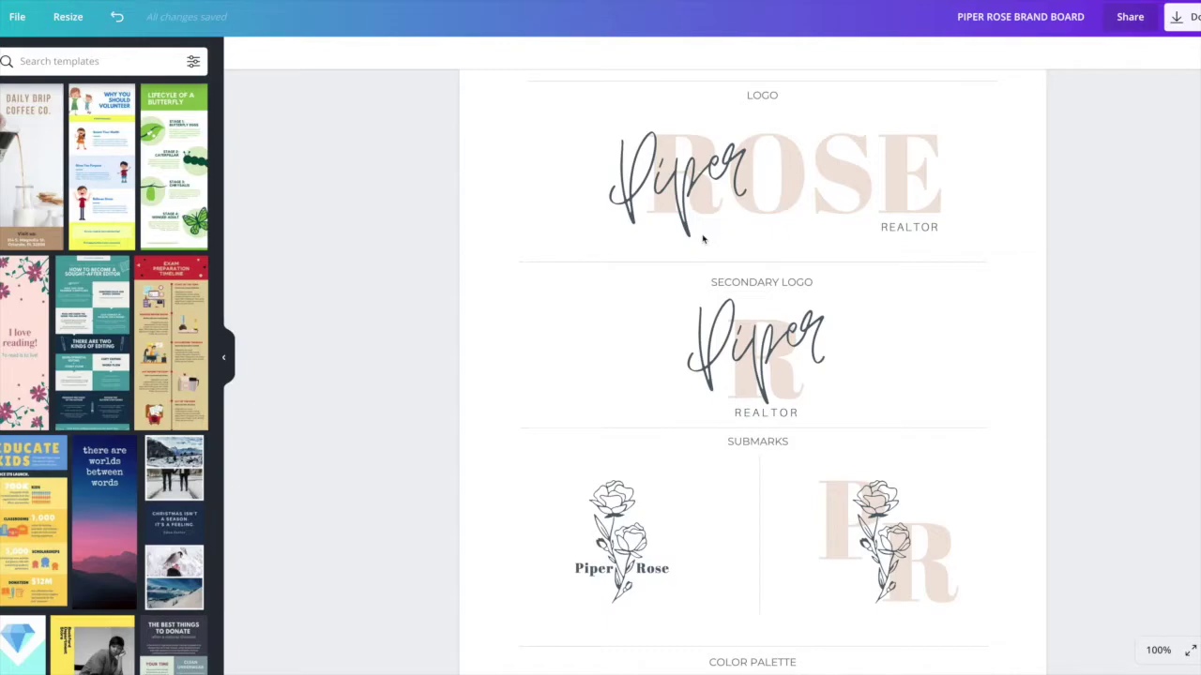
scroll(705, 239, down, 10)
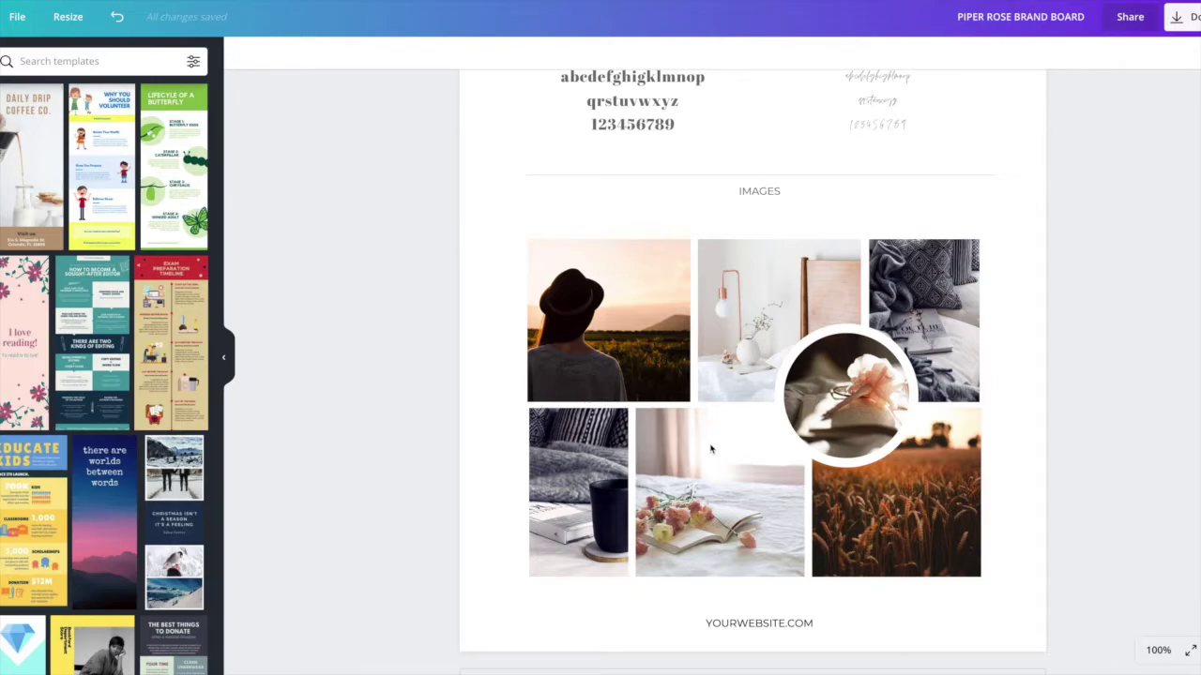
scroll(710, 451, up, 6)
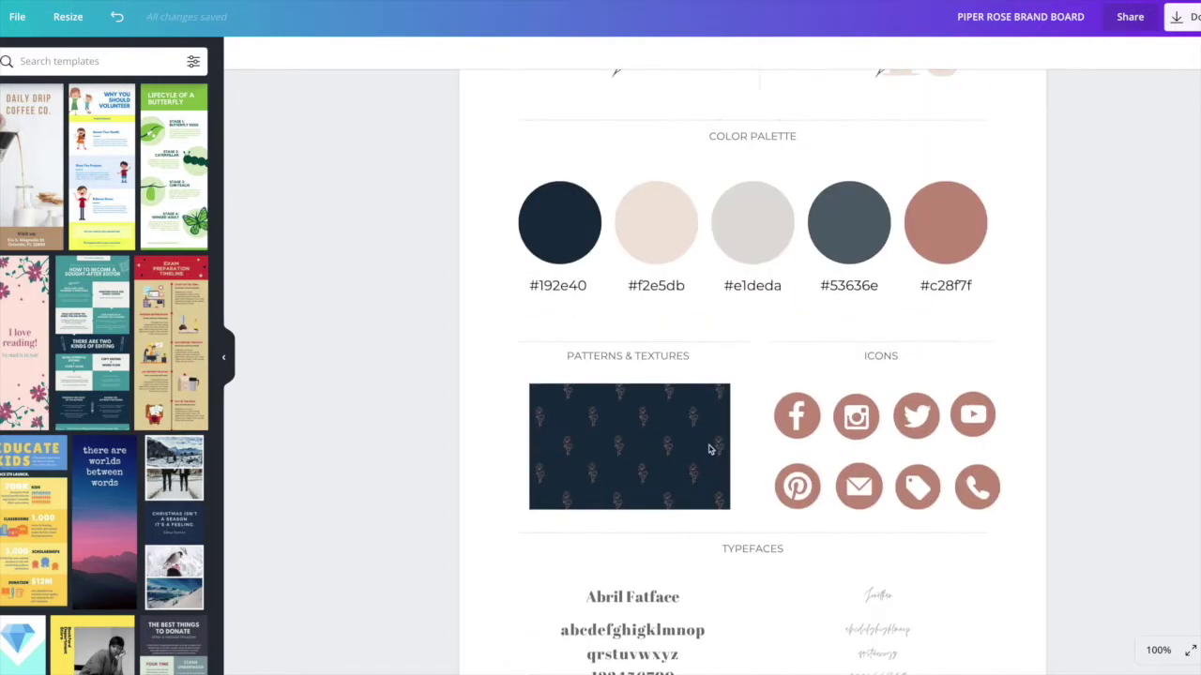
scroll(711, 440, up, 5)
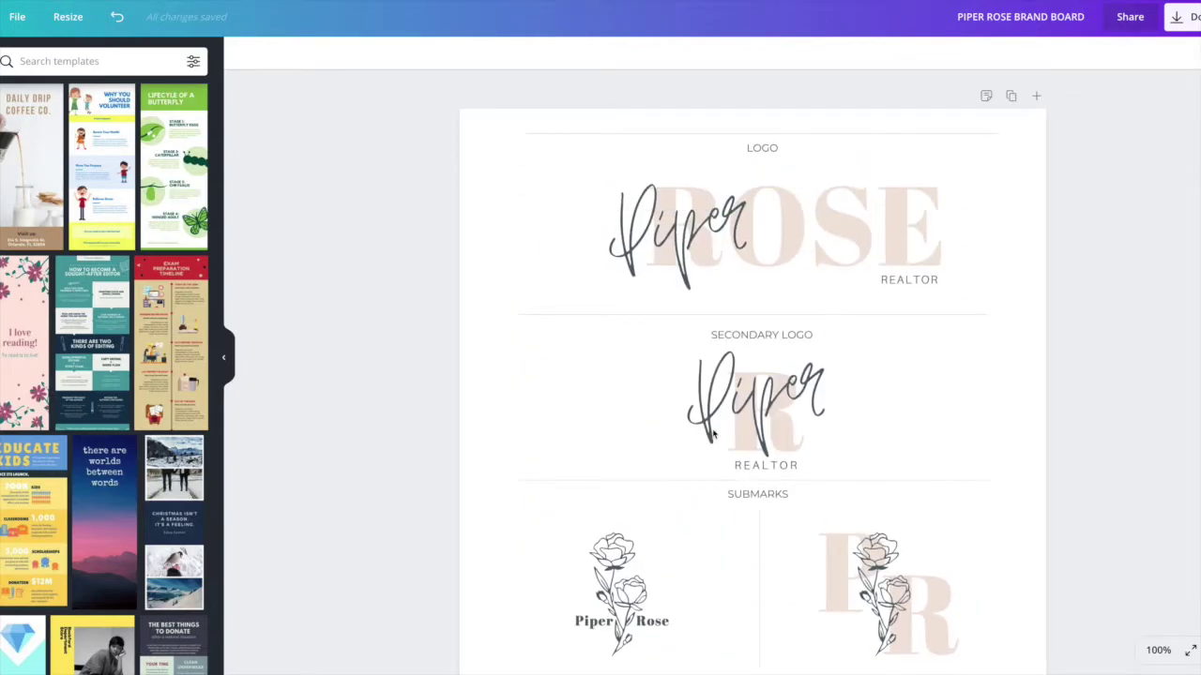
scroll(712, 434, down, 5)
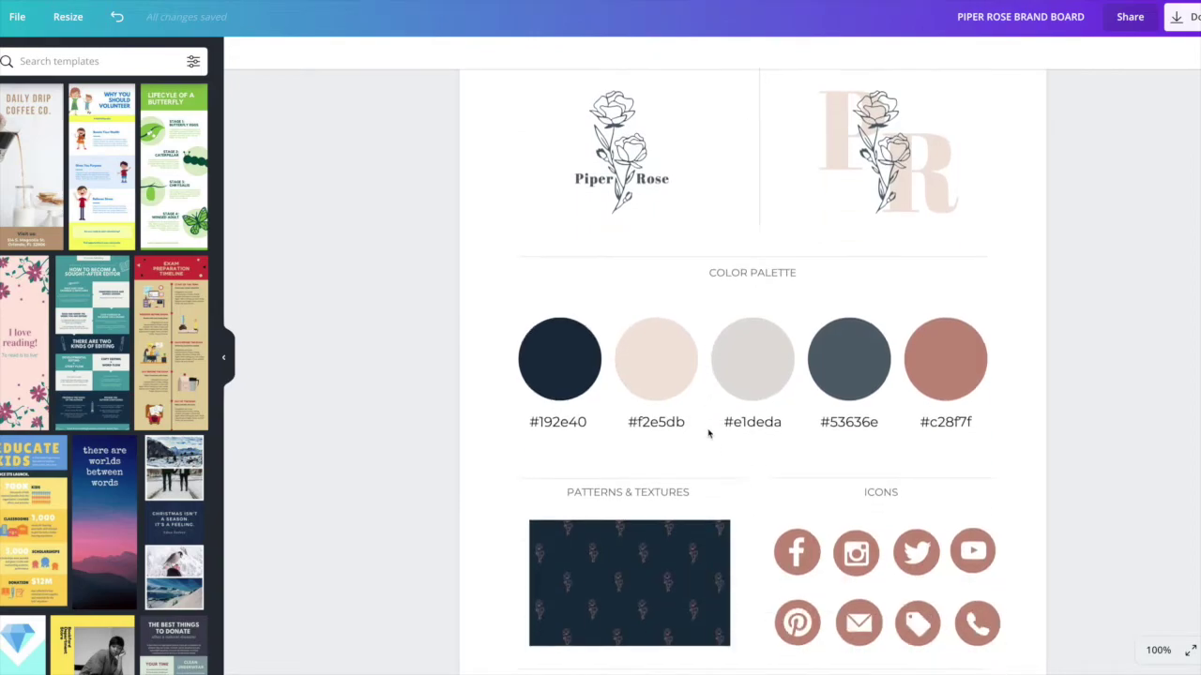
scroll(710, 431, down, 3)
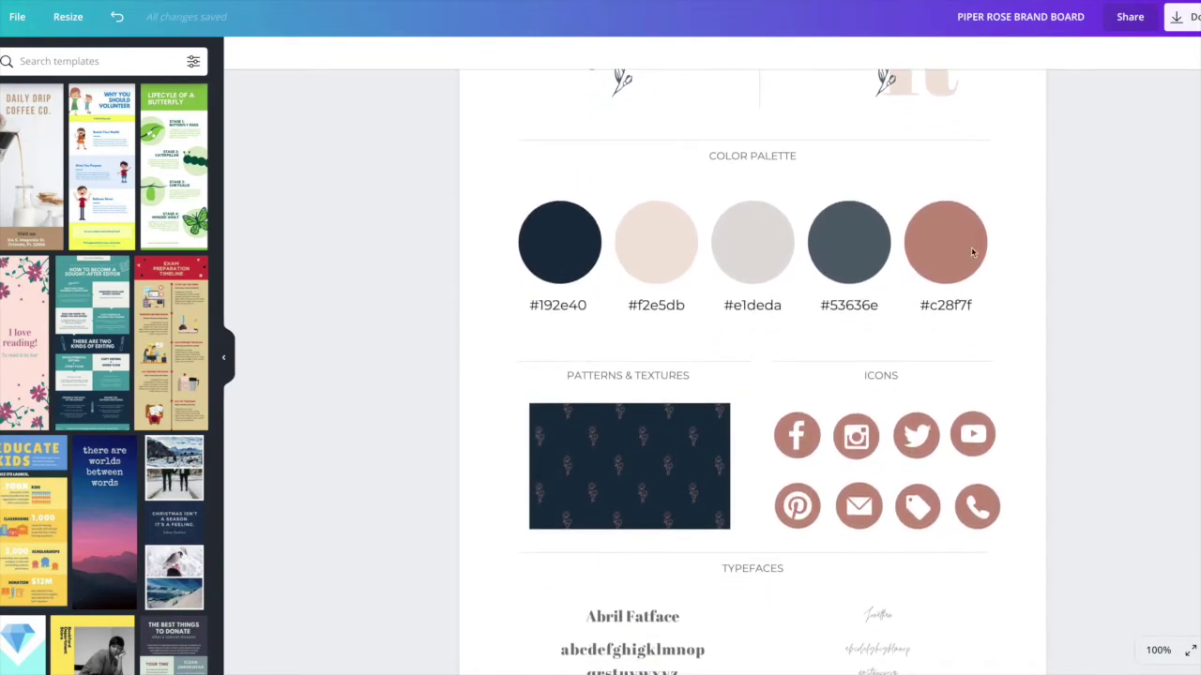
scroll(638, 463, down, 3)
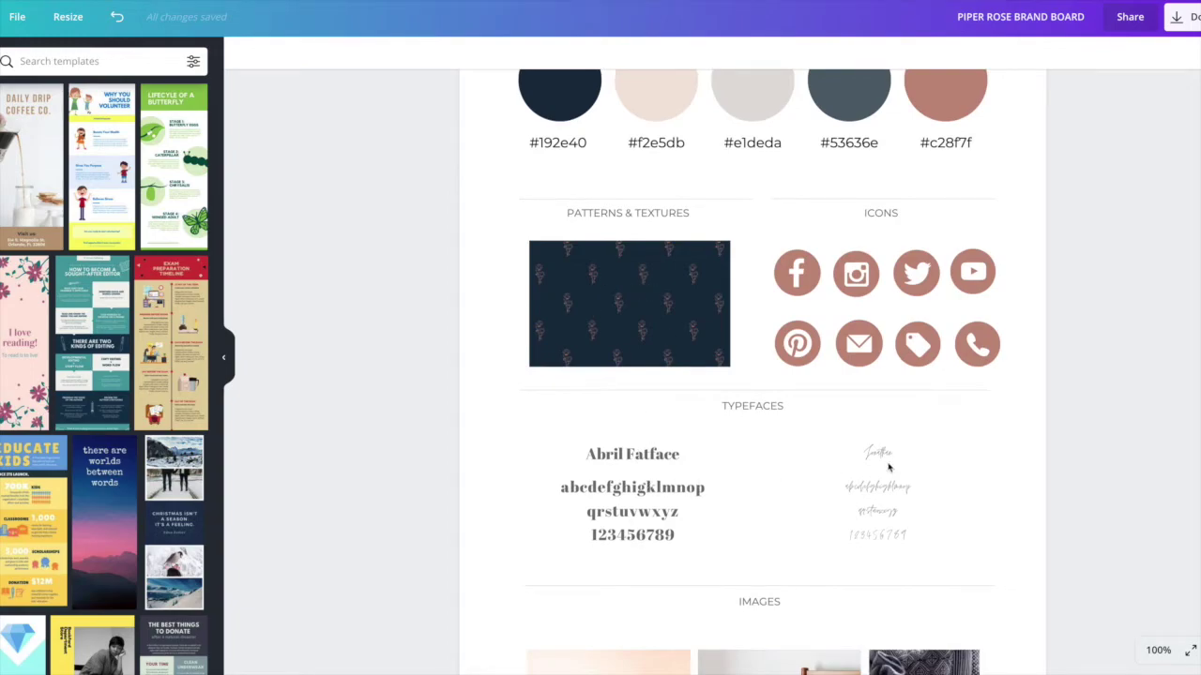
scroll(889, 466, down, 3)
scroll(882, 447, down, 3)
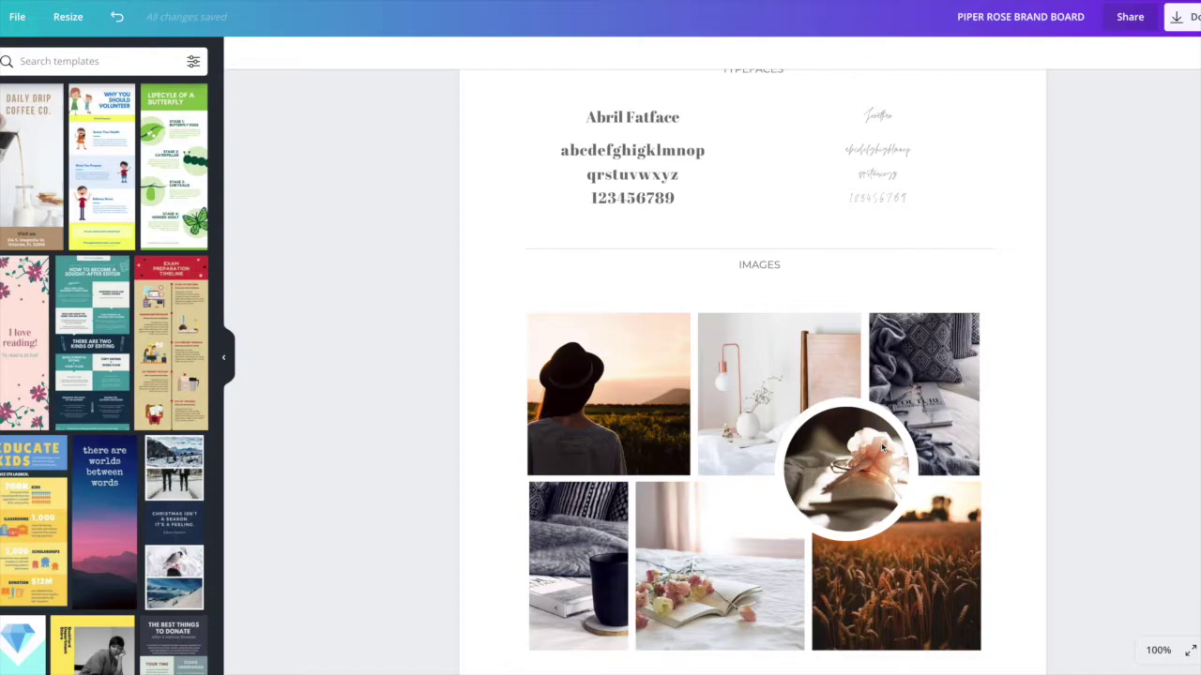
scroll(882, 447, up, 15)
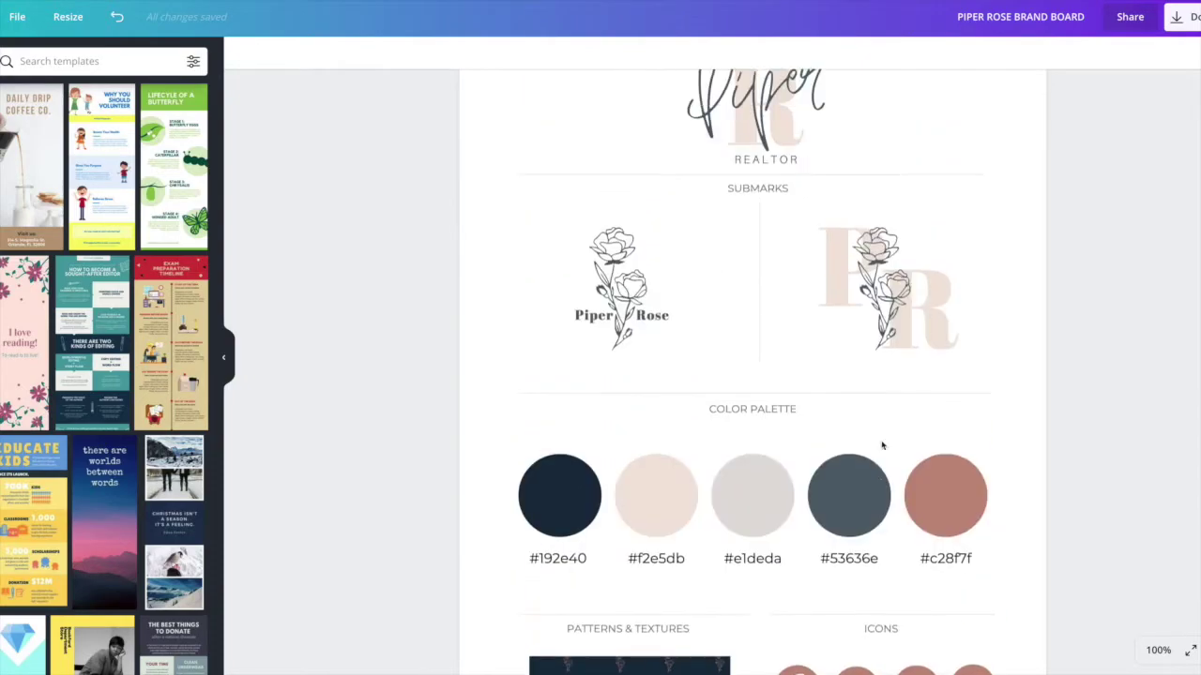
Step: Check the download options with PNG as the file type, closing without downloading
click(1187, 26)
click(1165, 120)
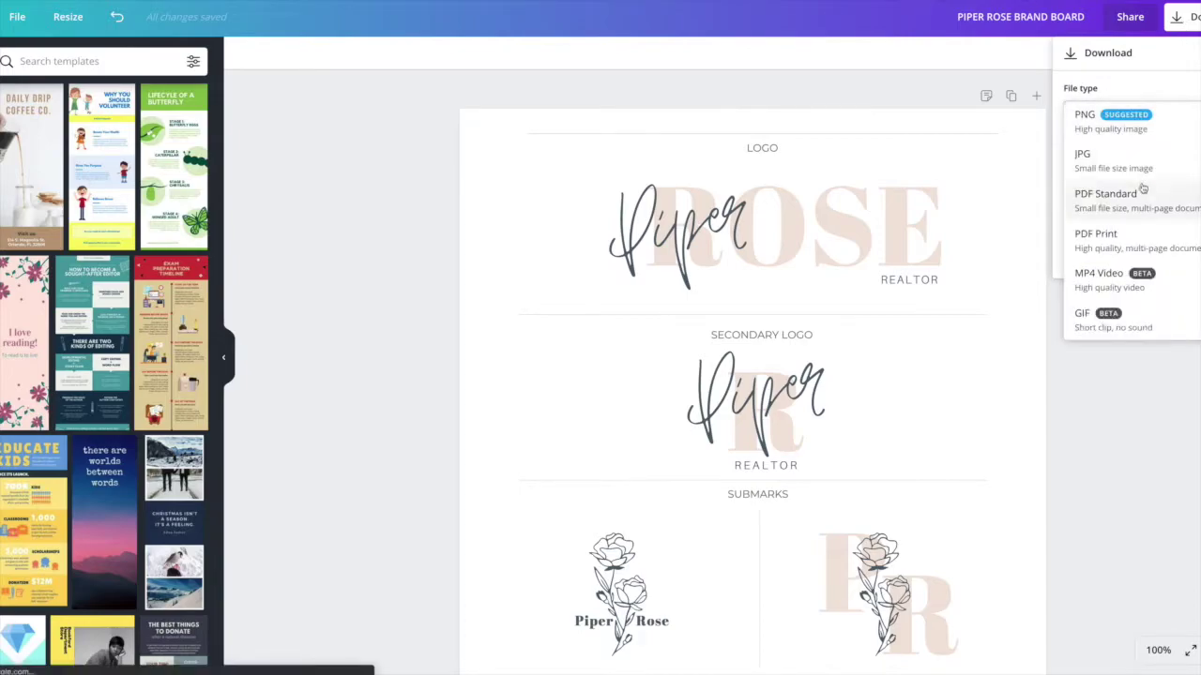
click(942, 101)
click(942, 101)
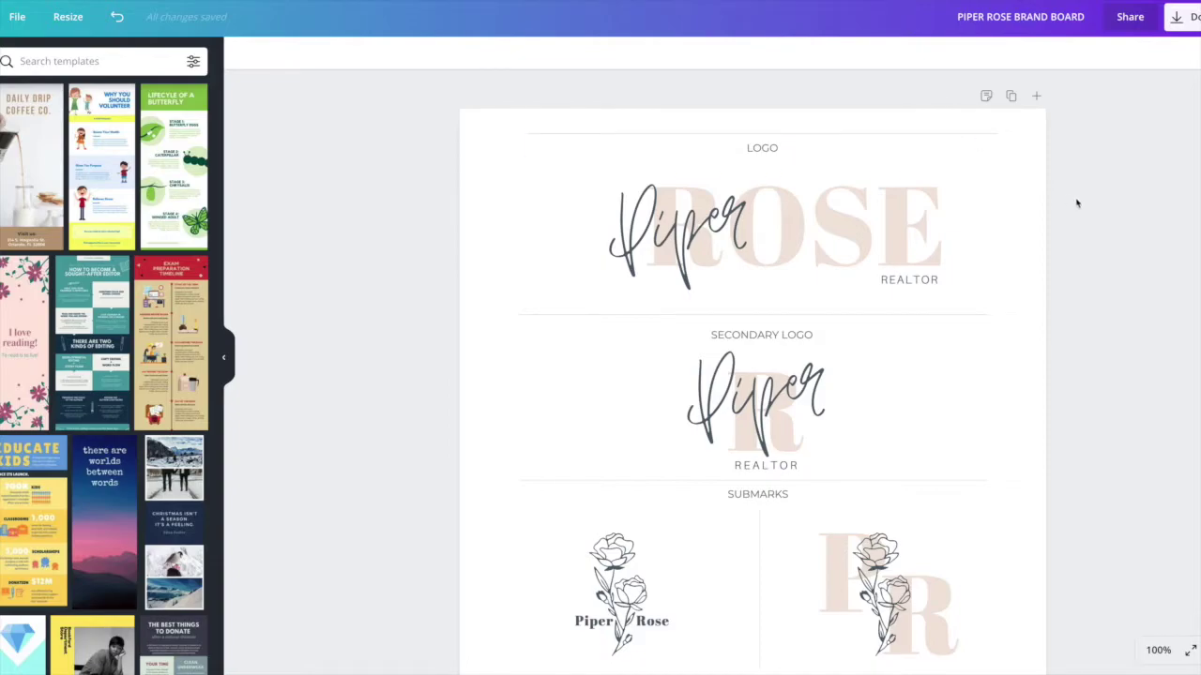
Step: Scroll back through the board and select the main LOGO group
scroll(1079, 211, down, 1)
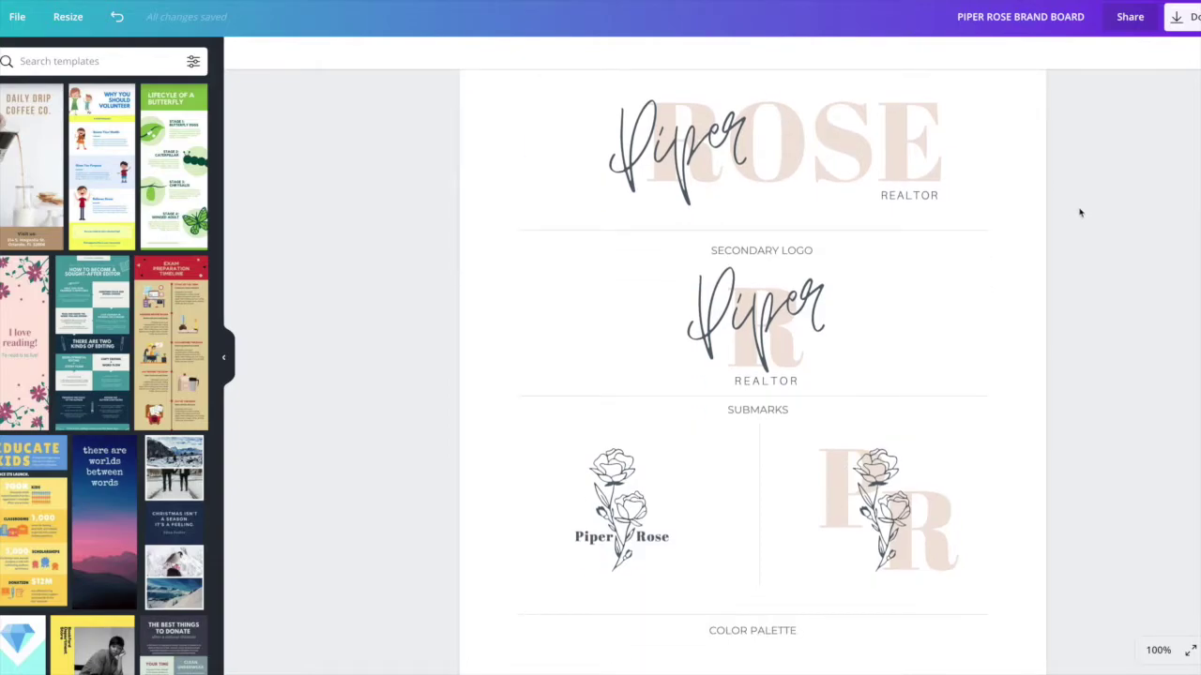
scroll(1080, 213, up, 1)
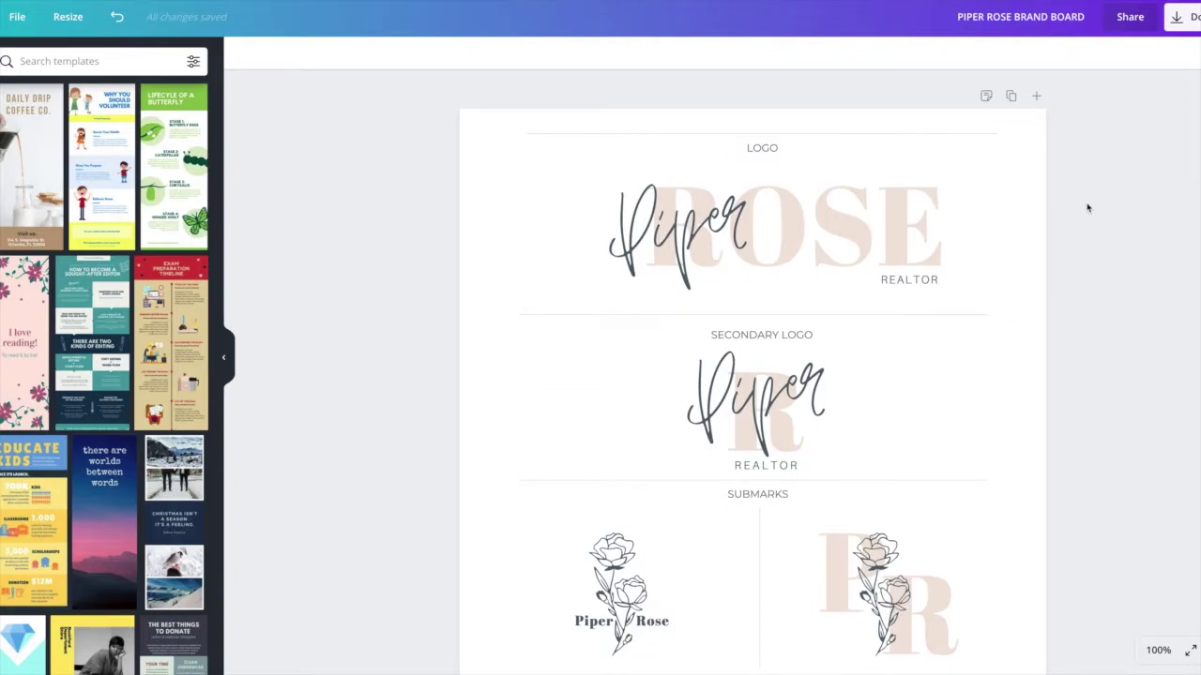
scroll(1088, 209, down, 1)
scroll(1090, 217, down, 1)
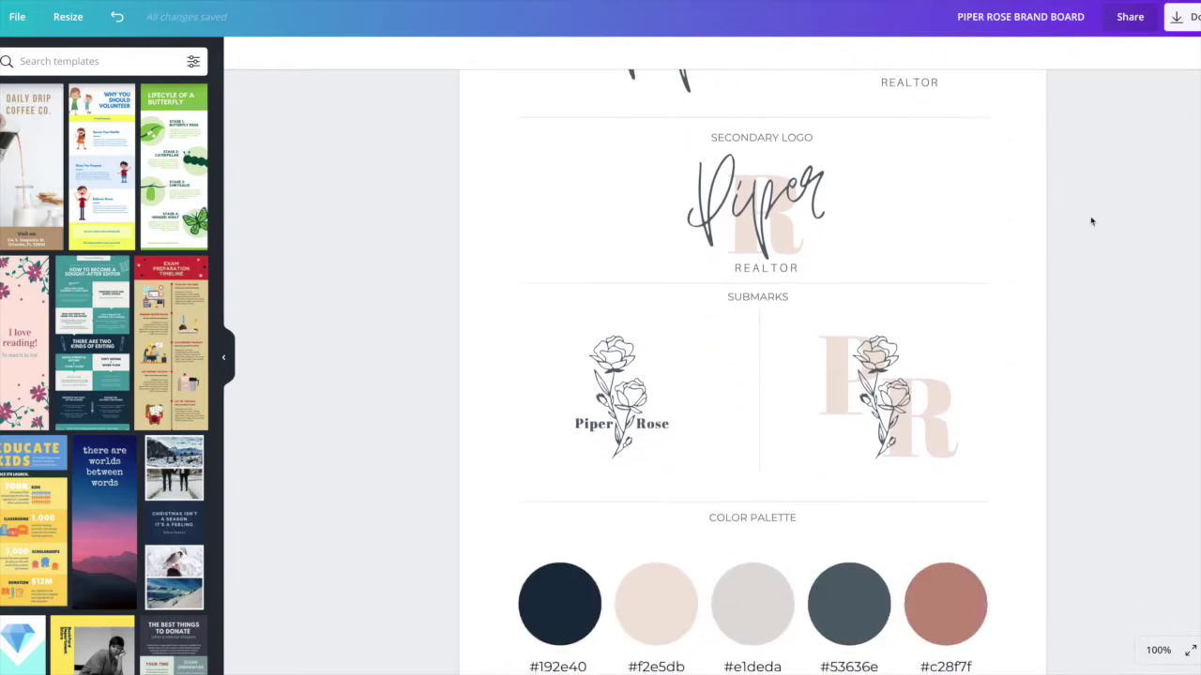
scroll(1093, 271, down, 2)
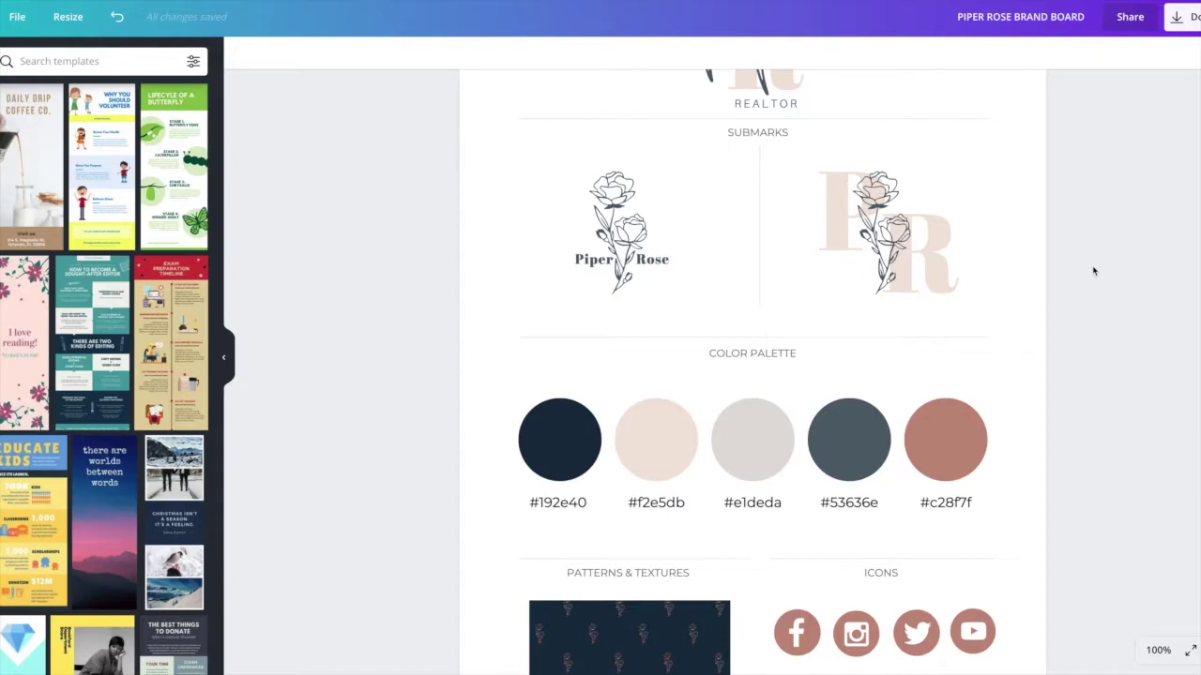
scroll(1093, 271, down, 4)
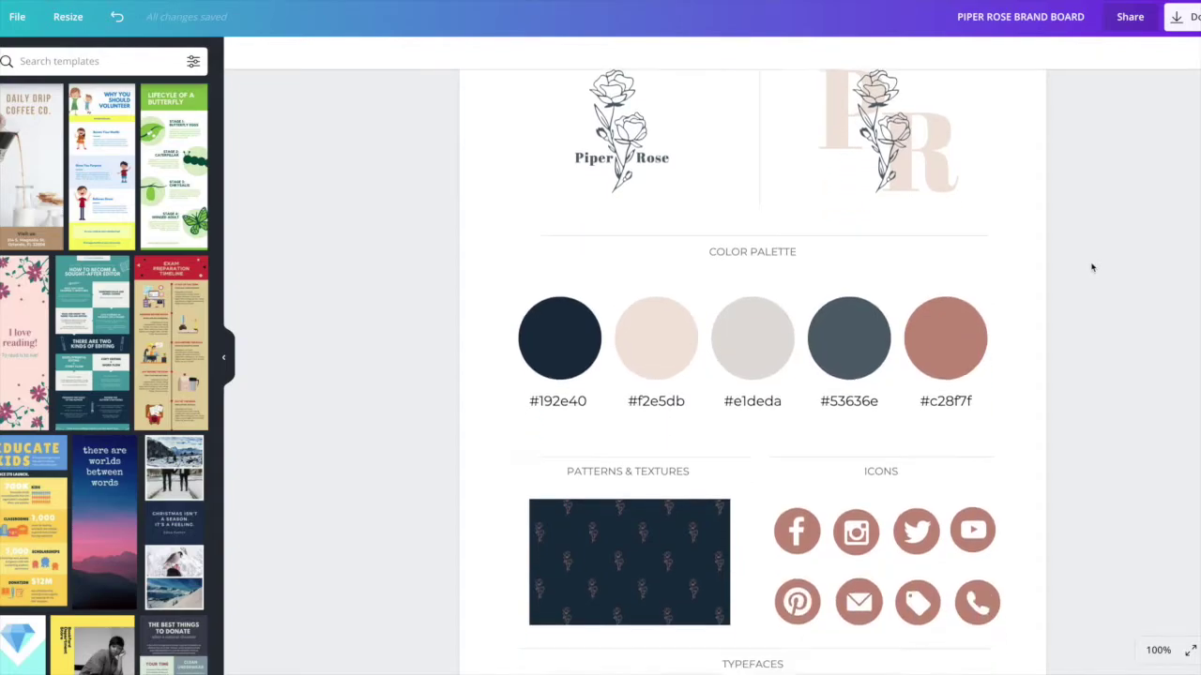
scroll(1107, 266, down, 4)
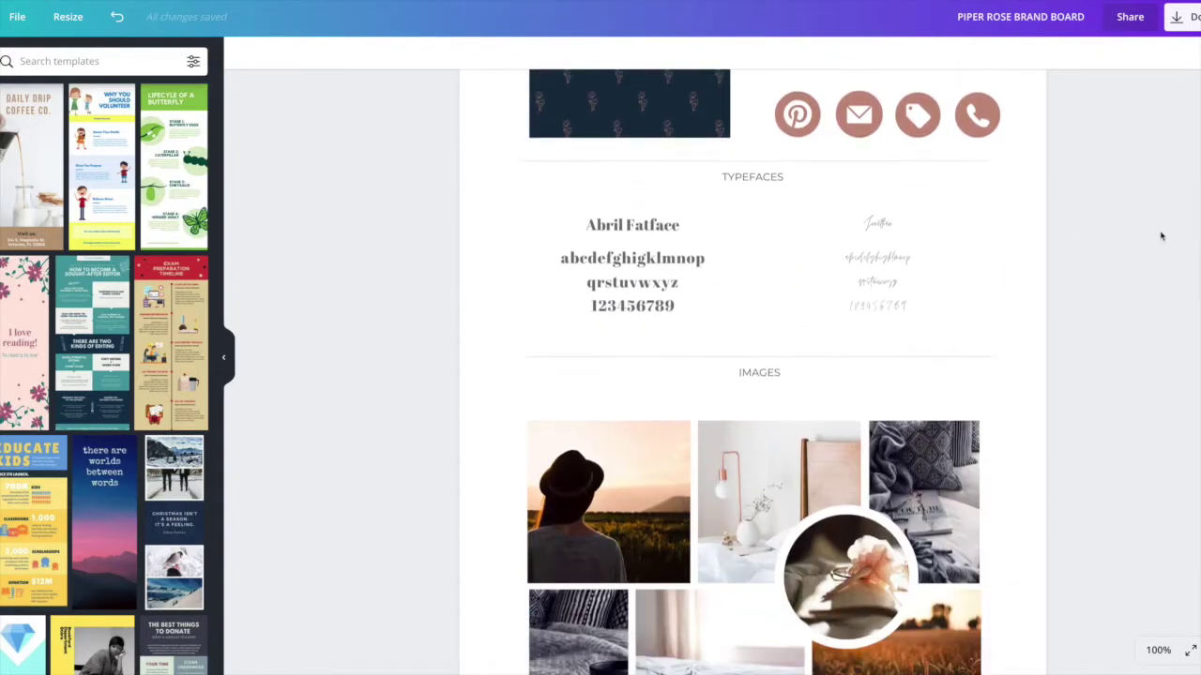
scroll(1065, 399, down, 1)
scroll(1066, 400, up, 5)
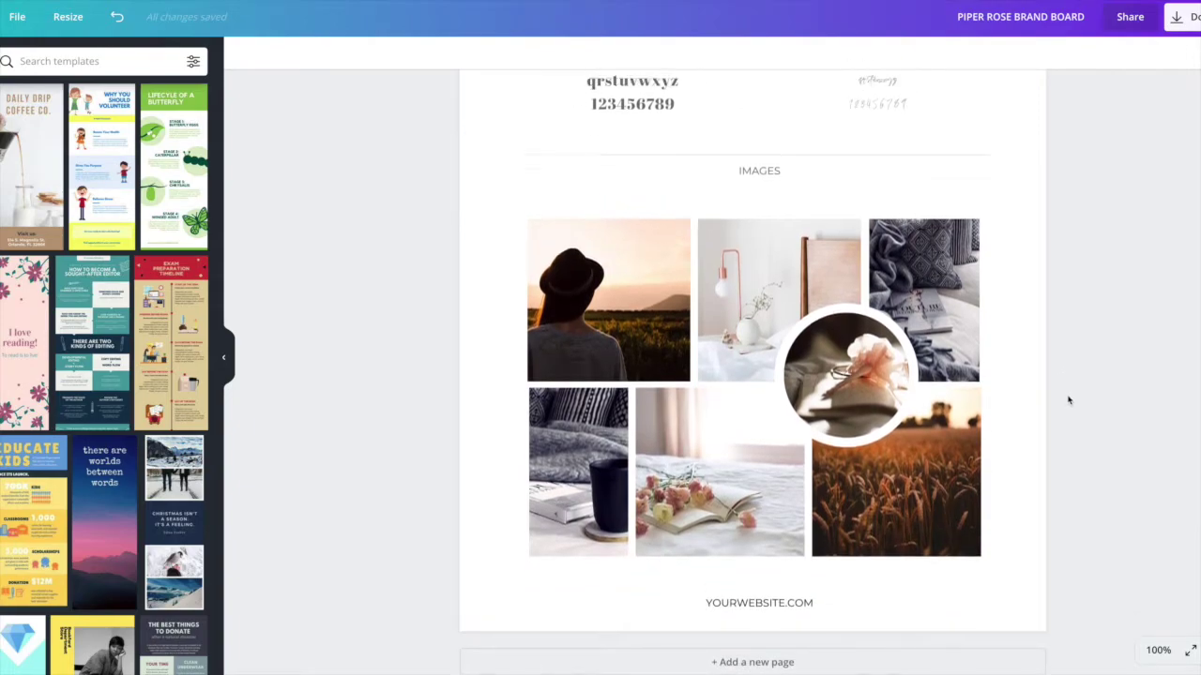
scroll(1068, 401, up, 7)
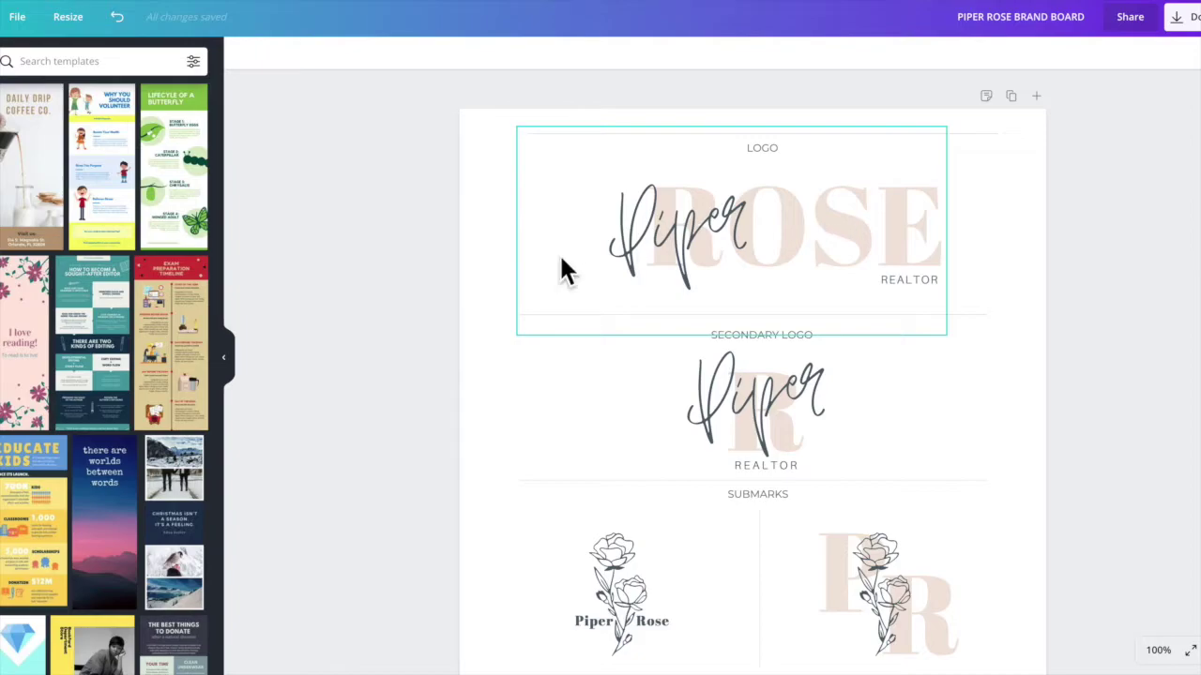
click(674, 219)
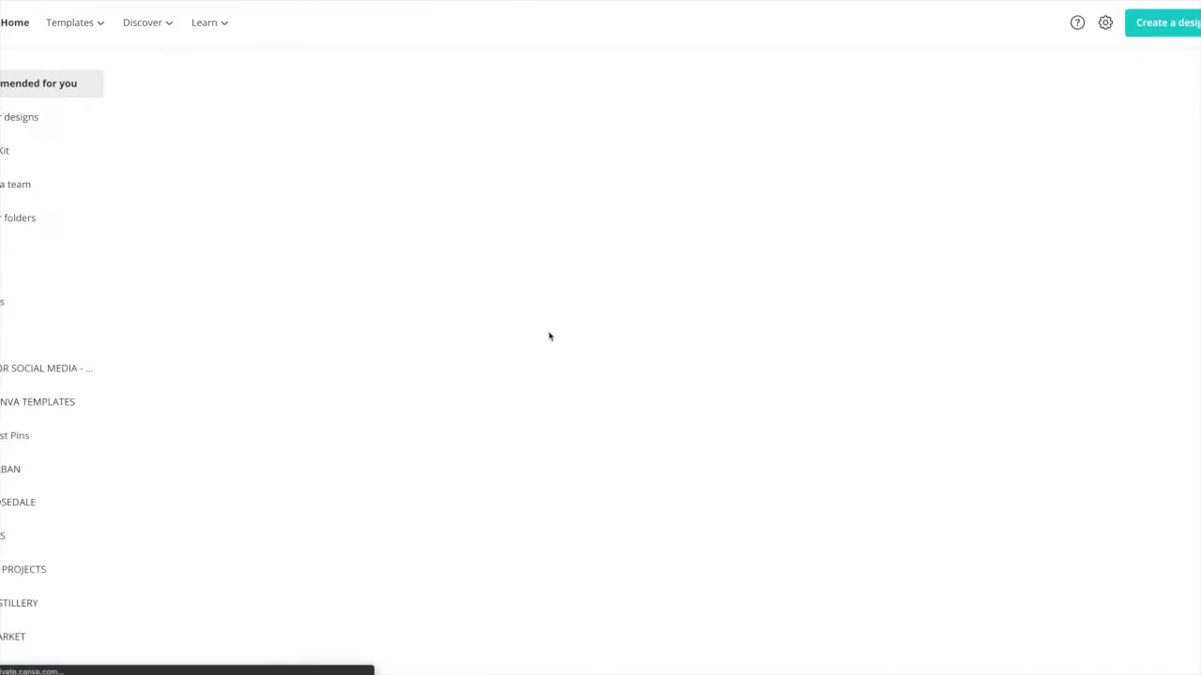
scroll(550, 335, down, 2)
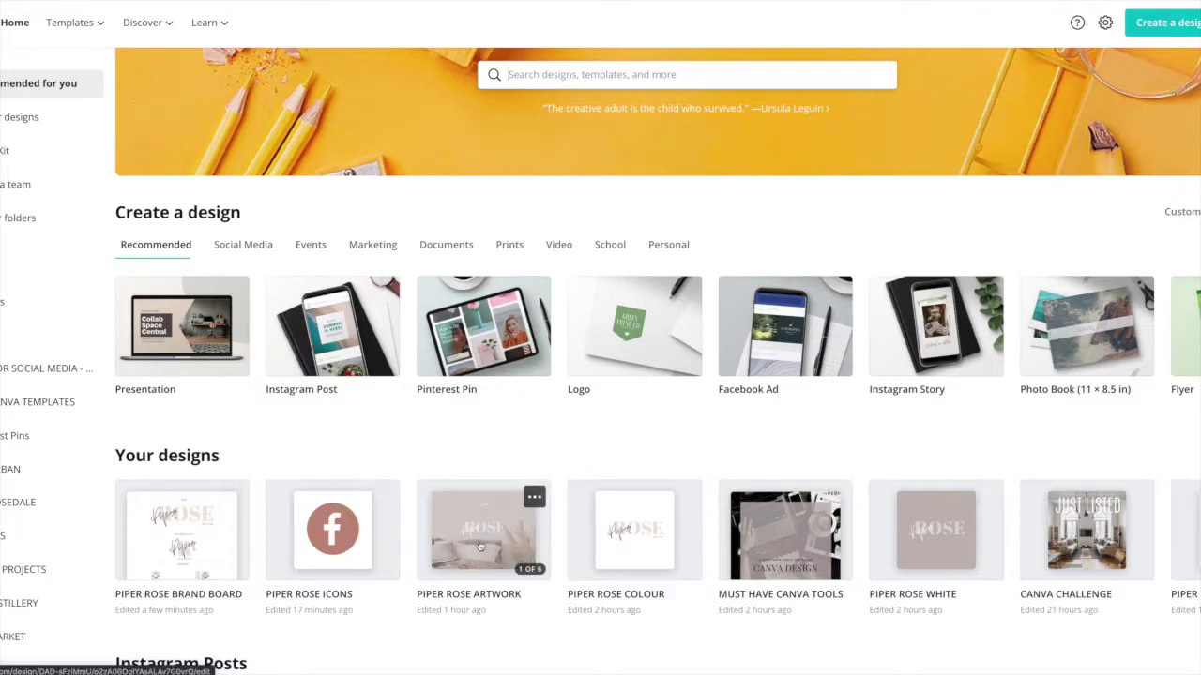
click(615, 540)
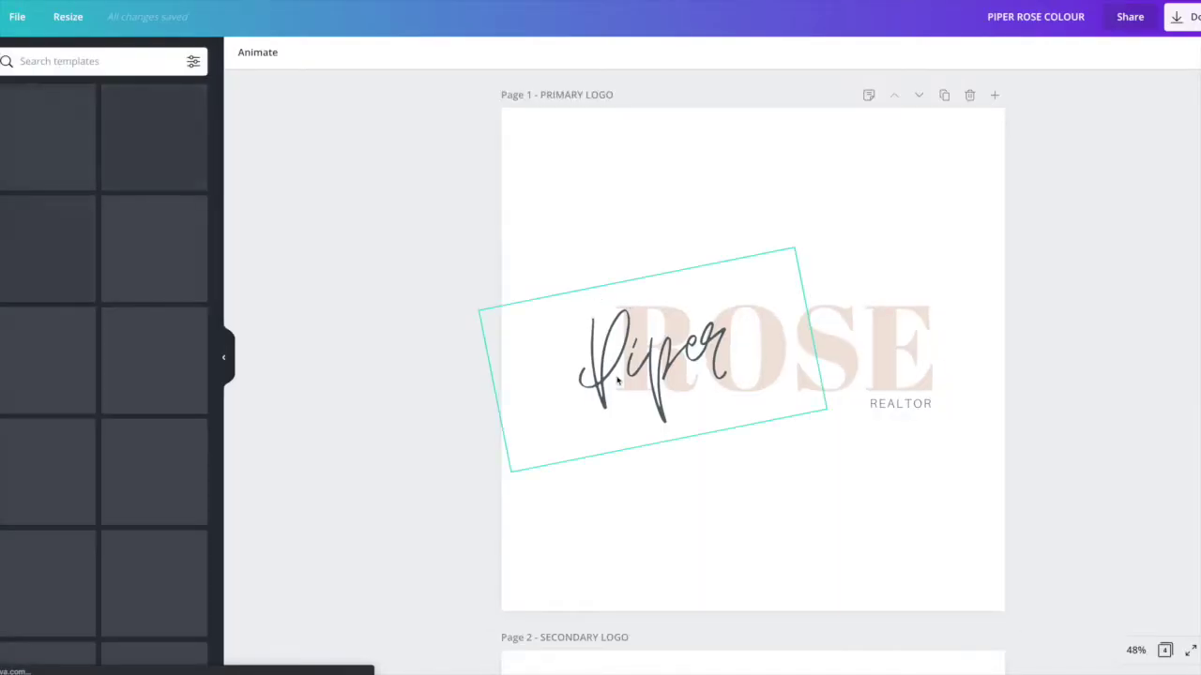
click(645, 357)
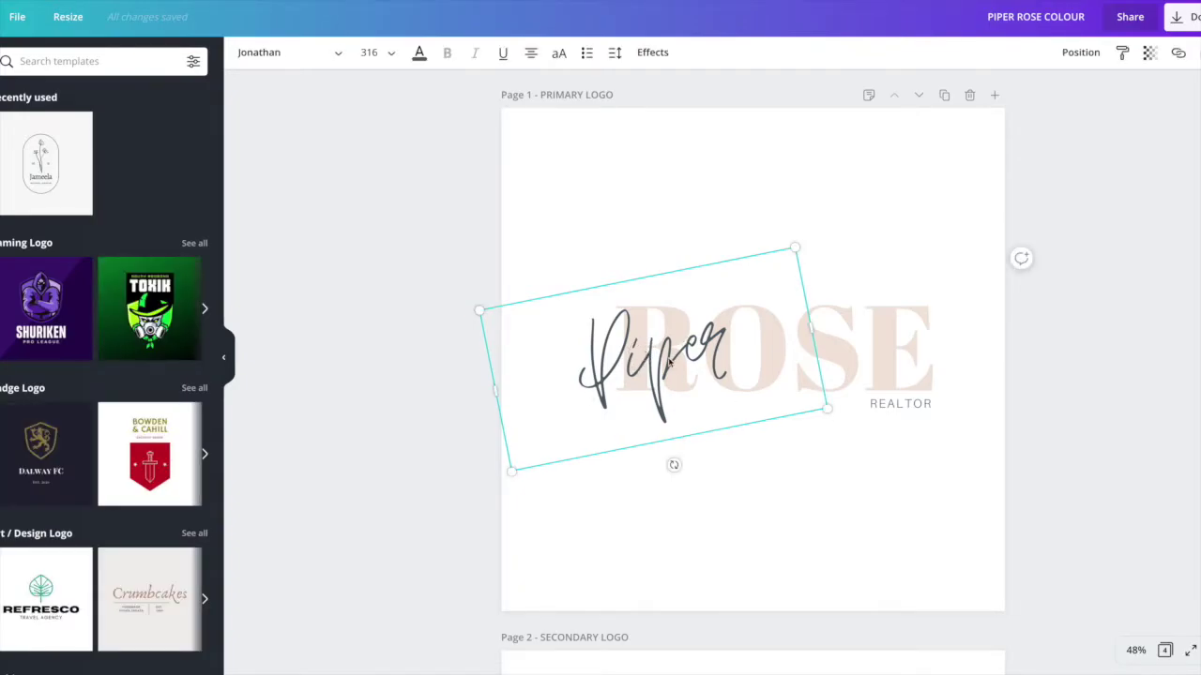
shift+click(885, 354)
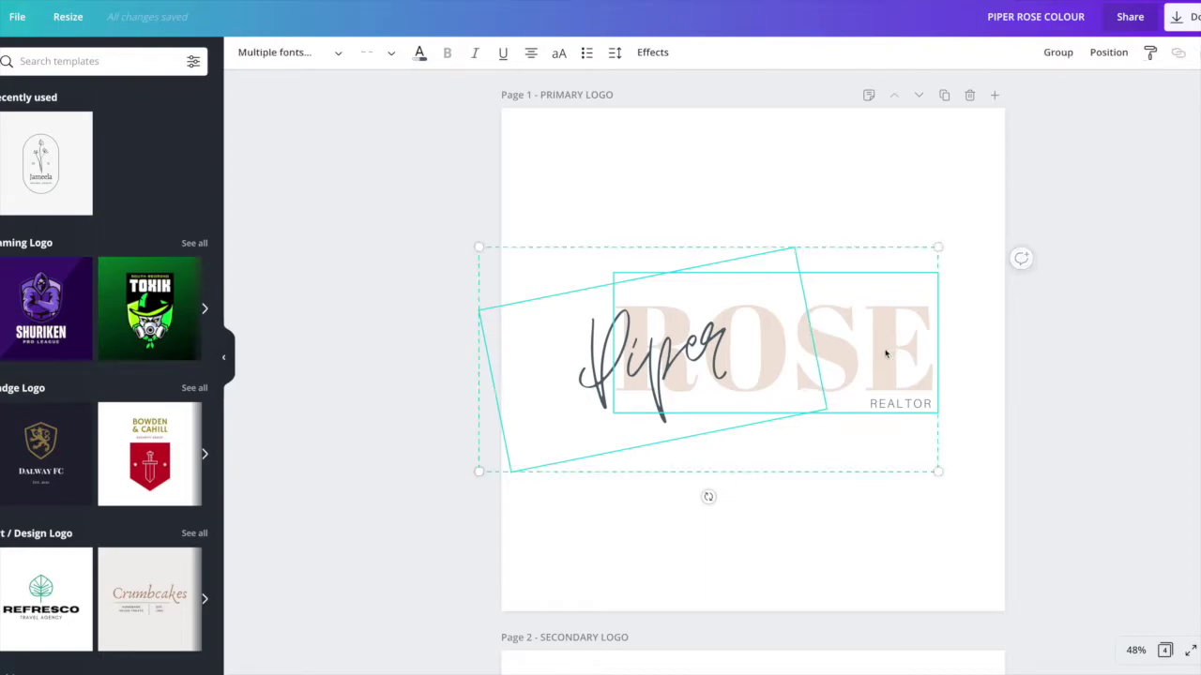
shift+click(894, 406)
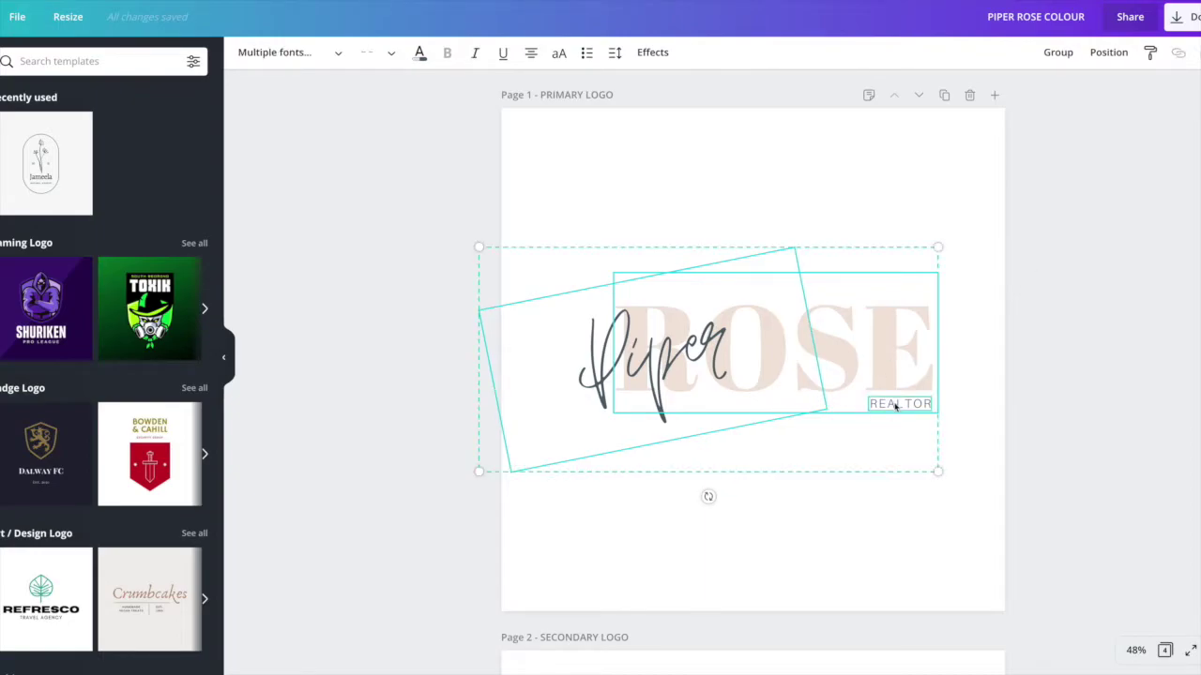
right_click(789, 373)
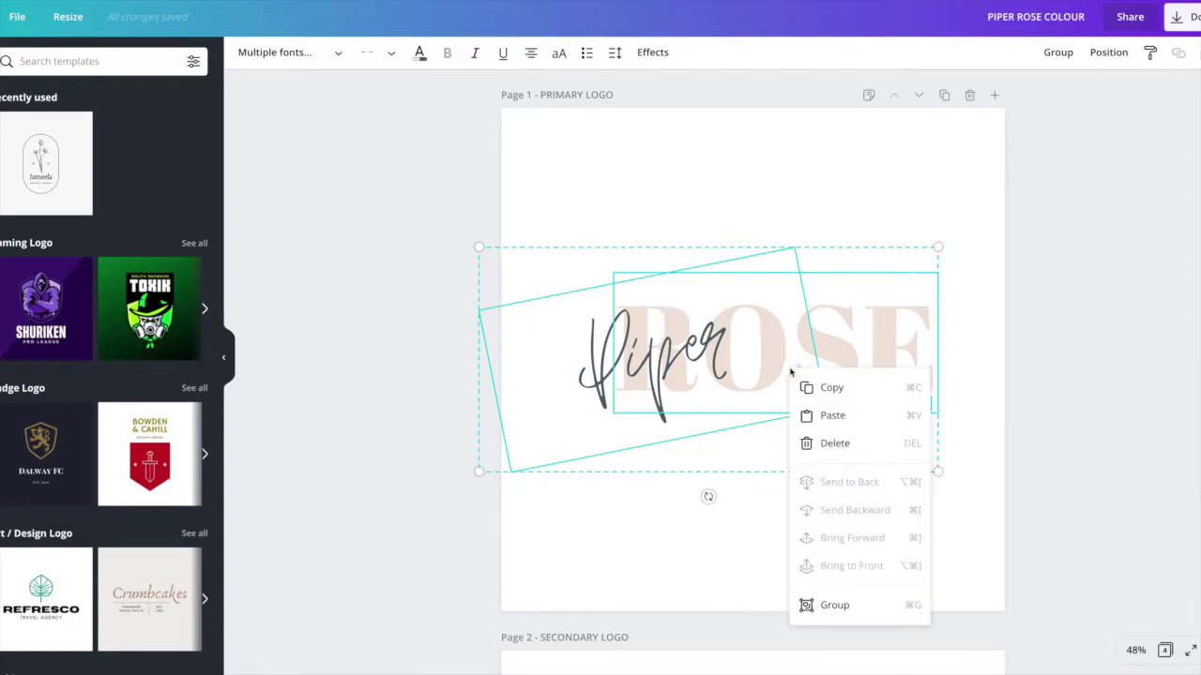
click(834, 391)
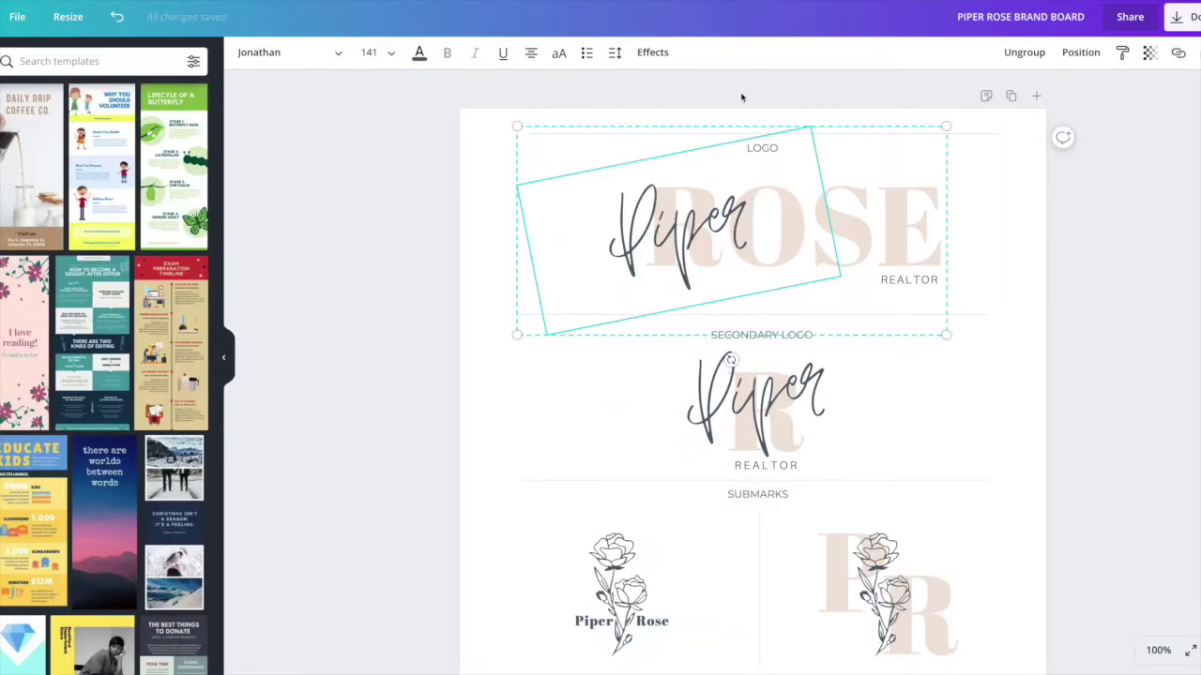
key(Delete)
click(751, 246)
click(750, 245)
key(BackSpace)
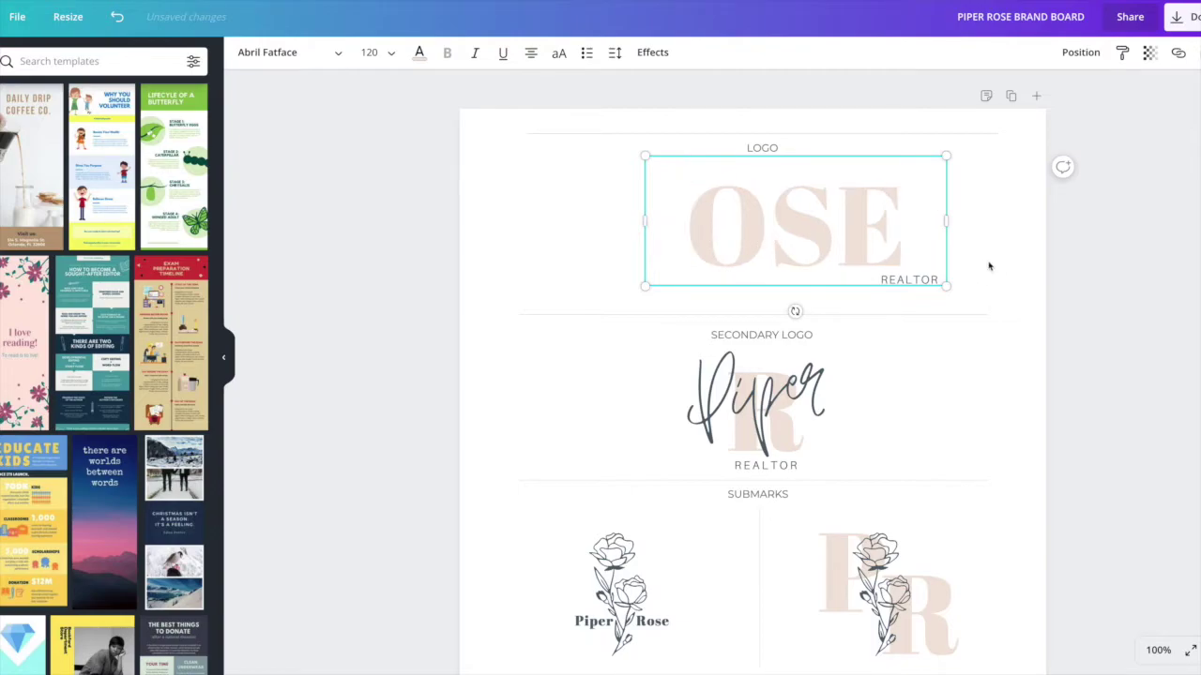
key(Delete)
click(897, 280)
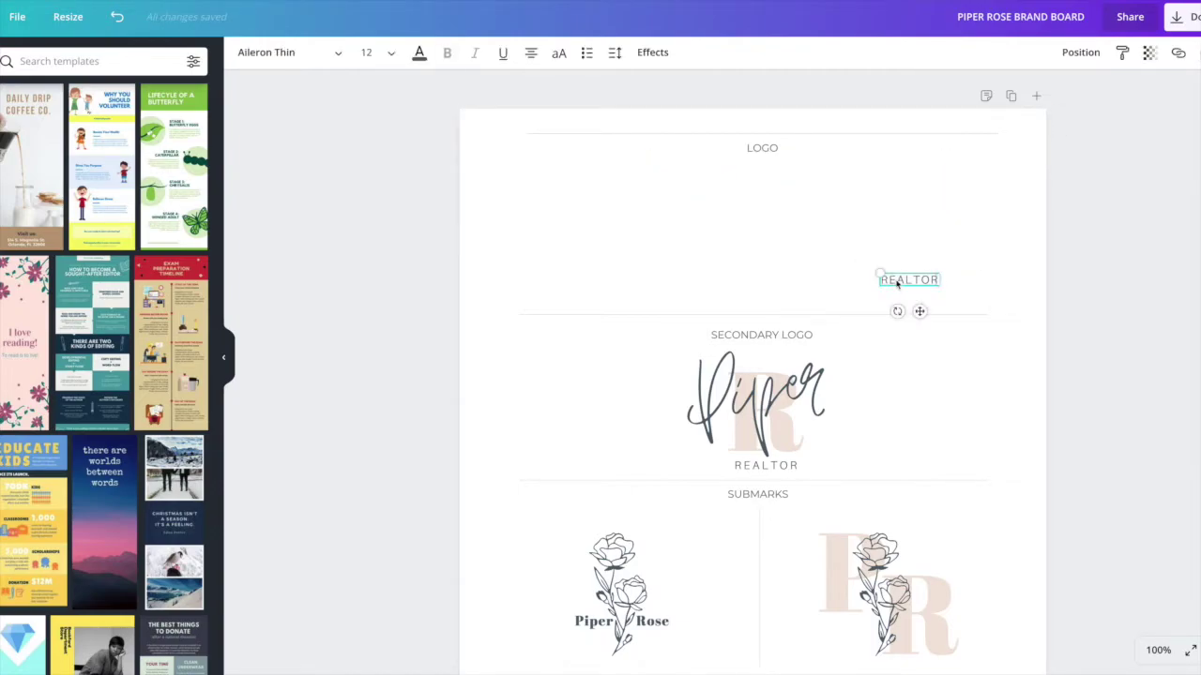
key(Delete)
click(726, 211)
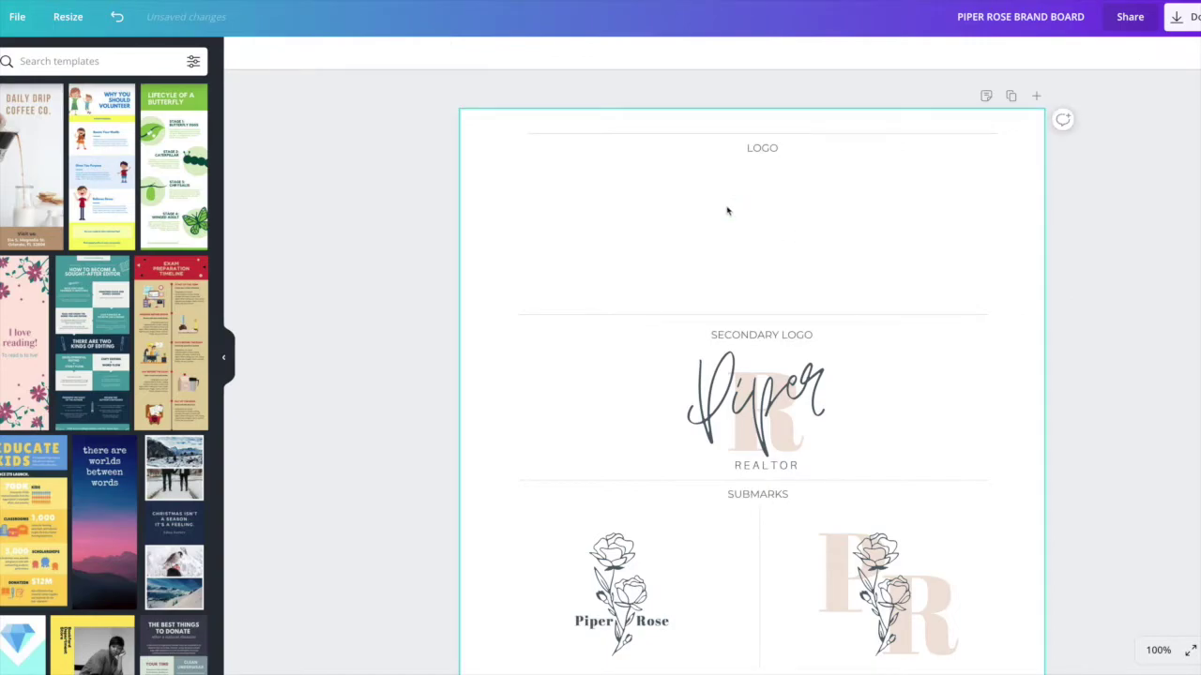
Step: Paste the copied primary logo, shrink it, and fit it under the LOGO heading
key(ctrl+z)
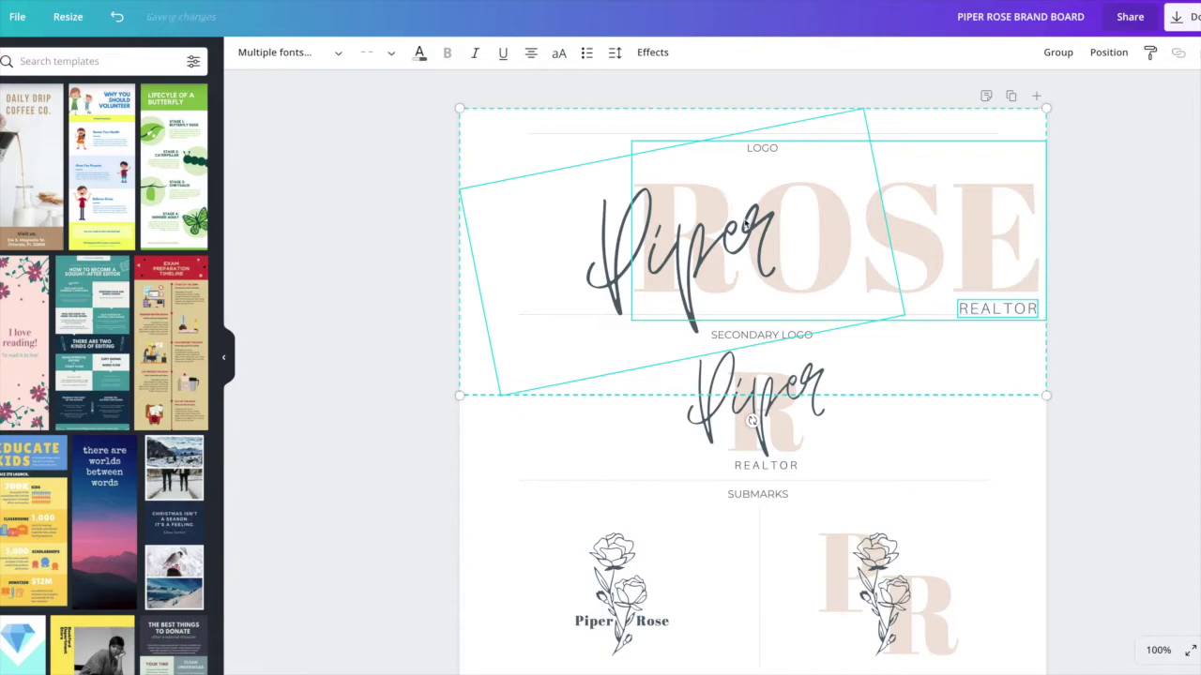
key(Delete)
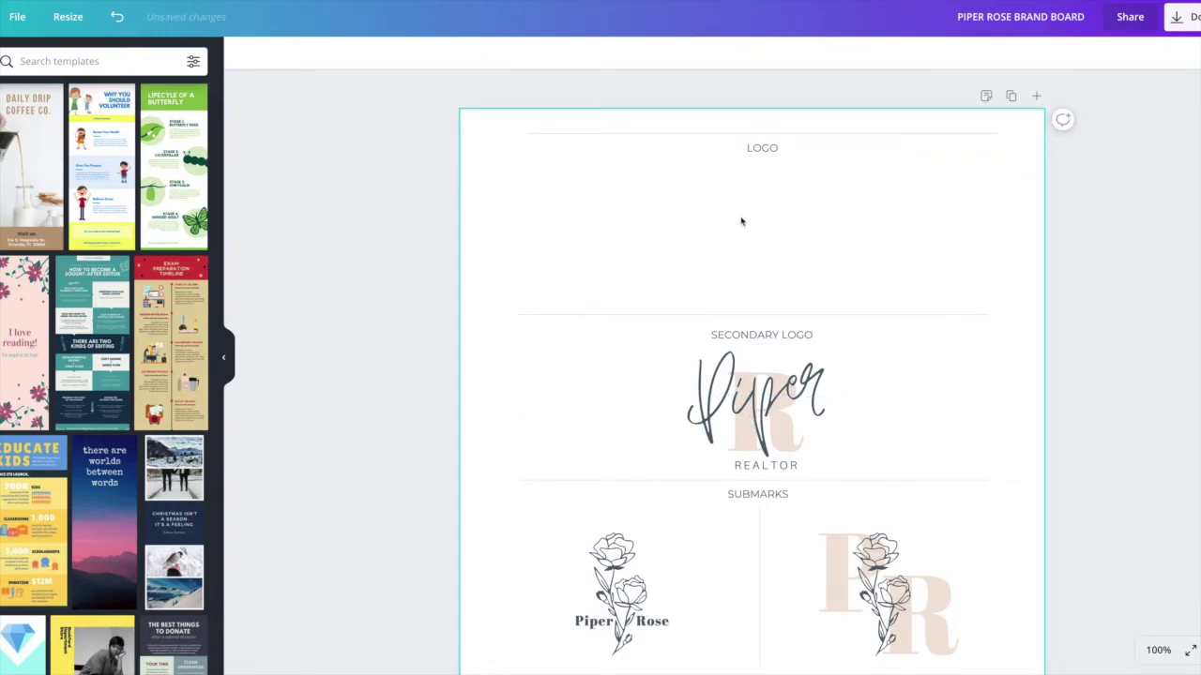
key(ctrl+z)
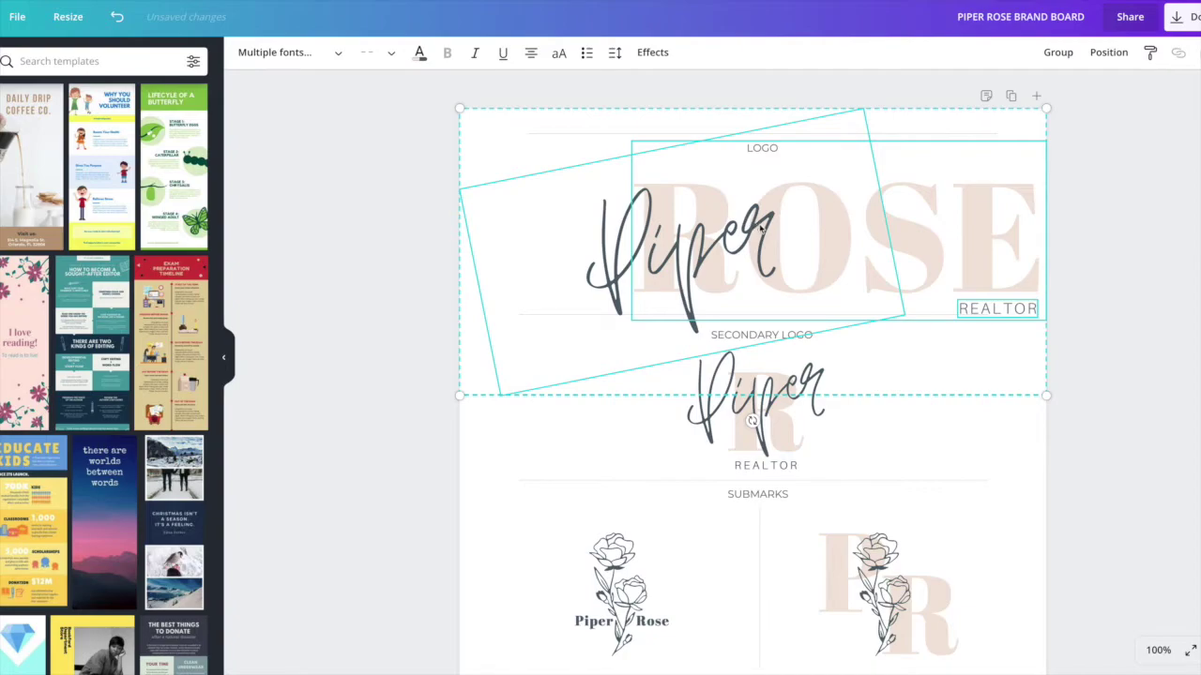
drag(1050, 398, 853, 300)
drag(808, 206, 862, 237)
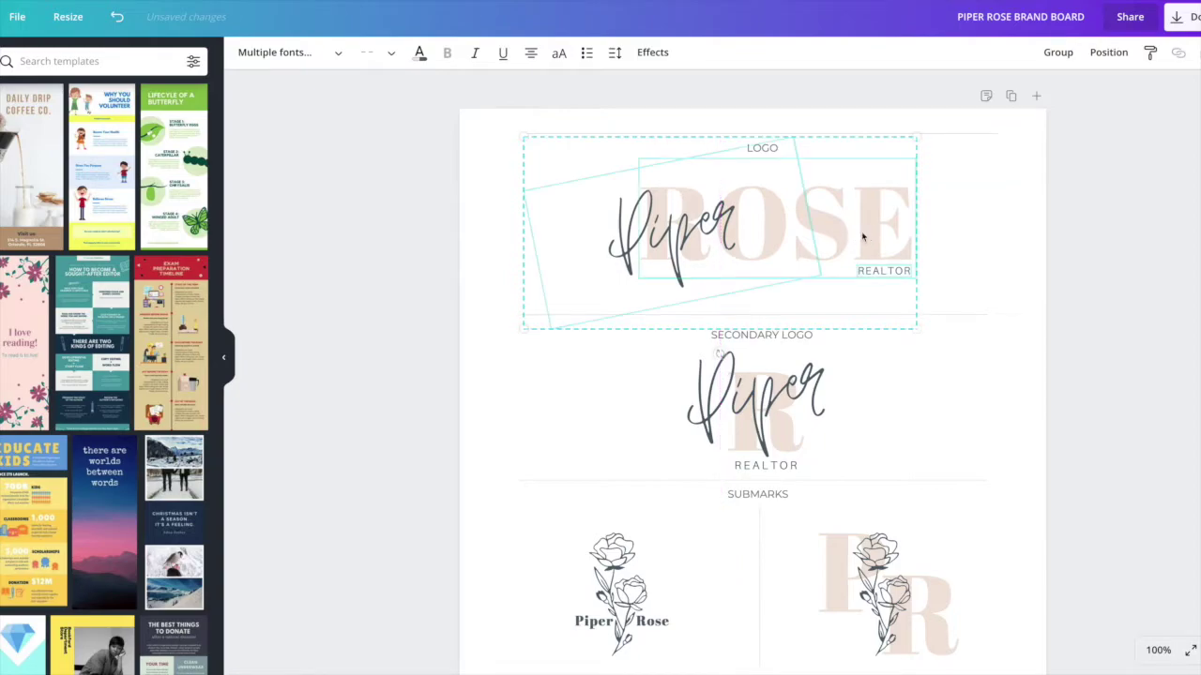
click(1015, 268)
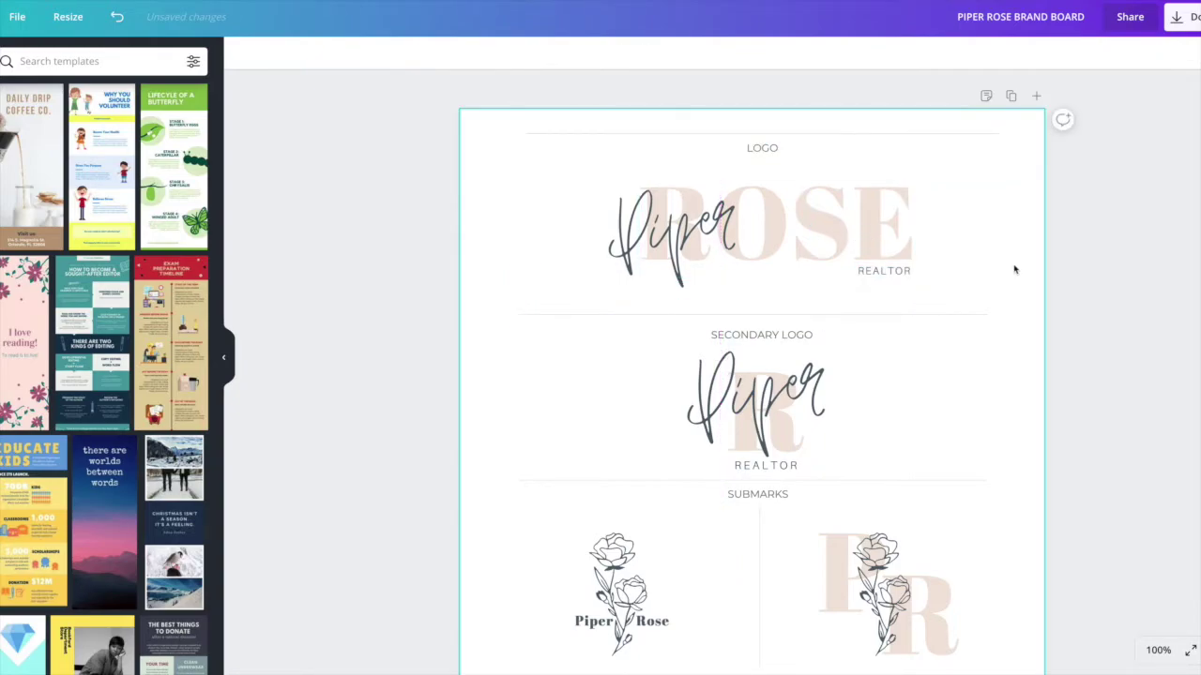
scroll(828, 212, down, 2)
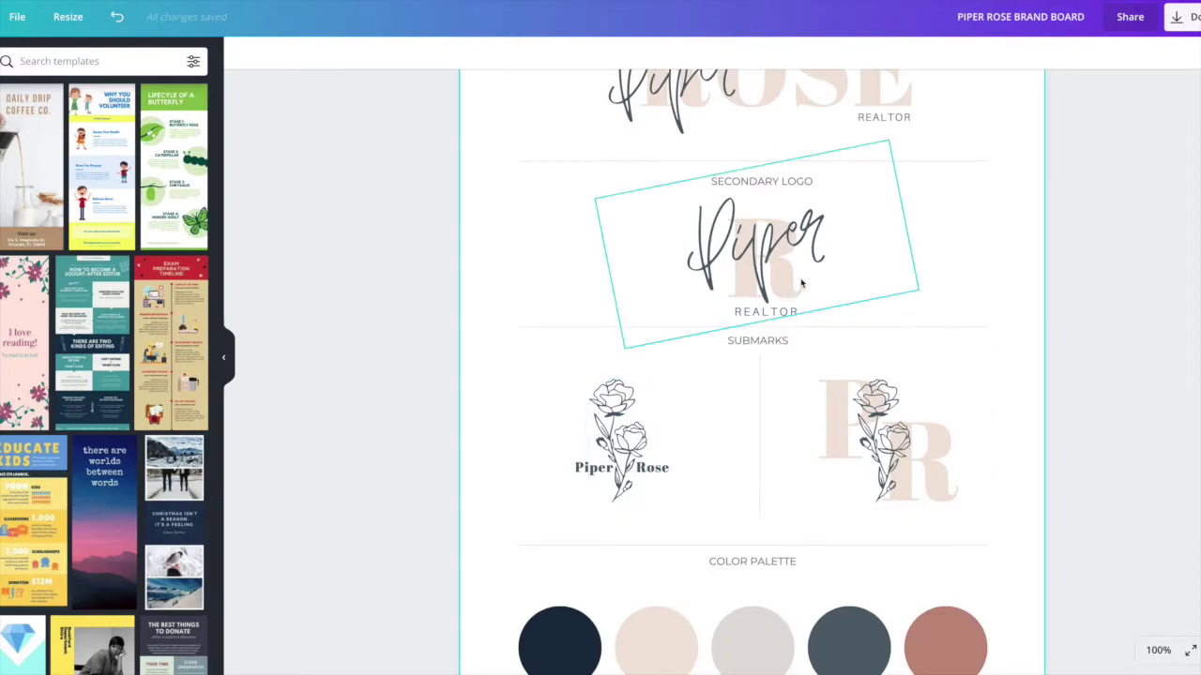
scroll(801, 283, down, 2)
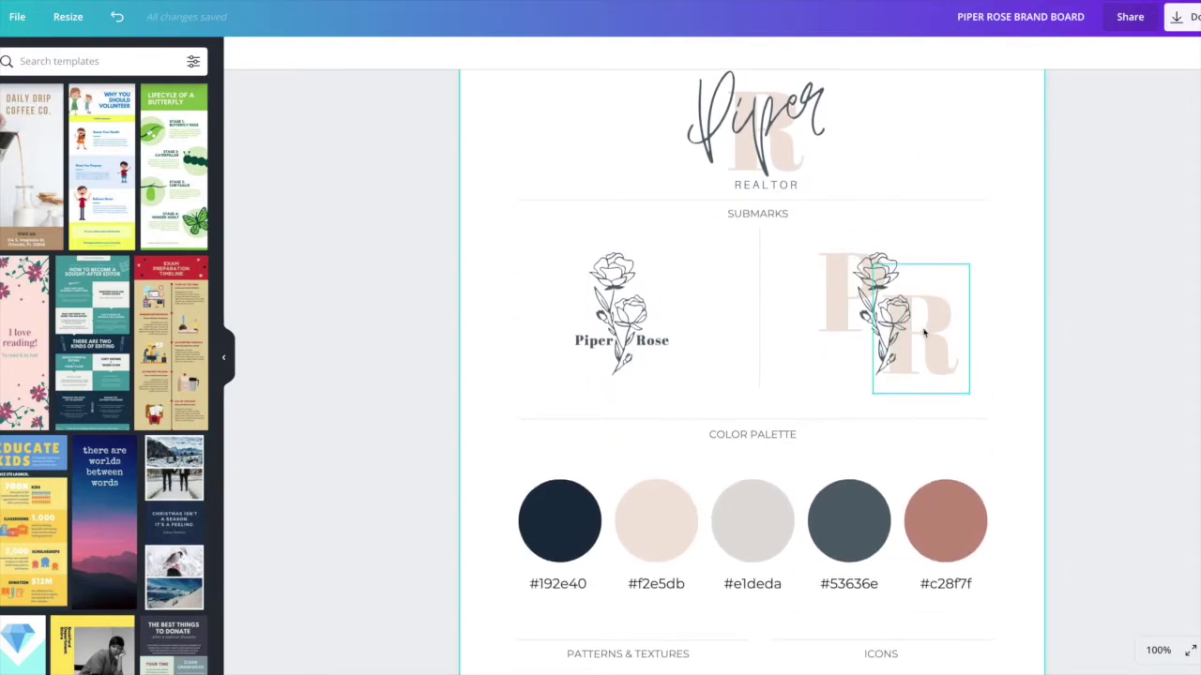
Step: Ungroup the Submarks group so its pieces can be edited separately
scroll(924, 333, down, 1)
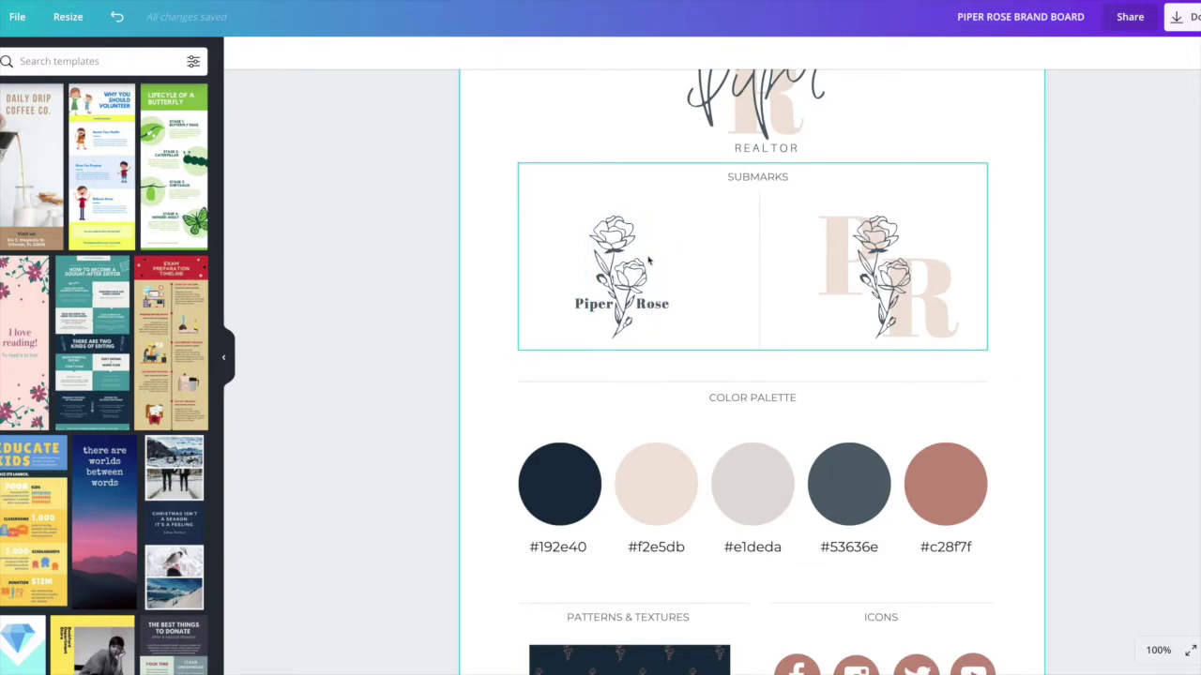
click(759, 254)
right_click(759, 254)
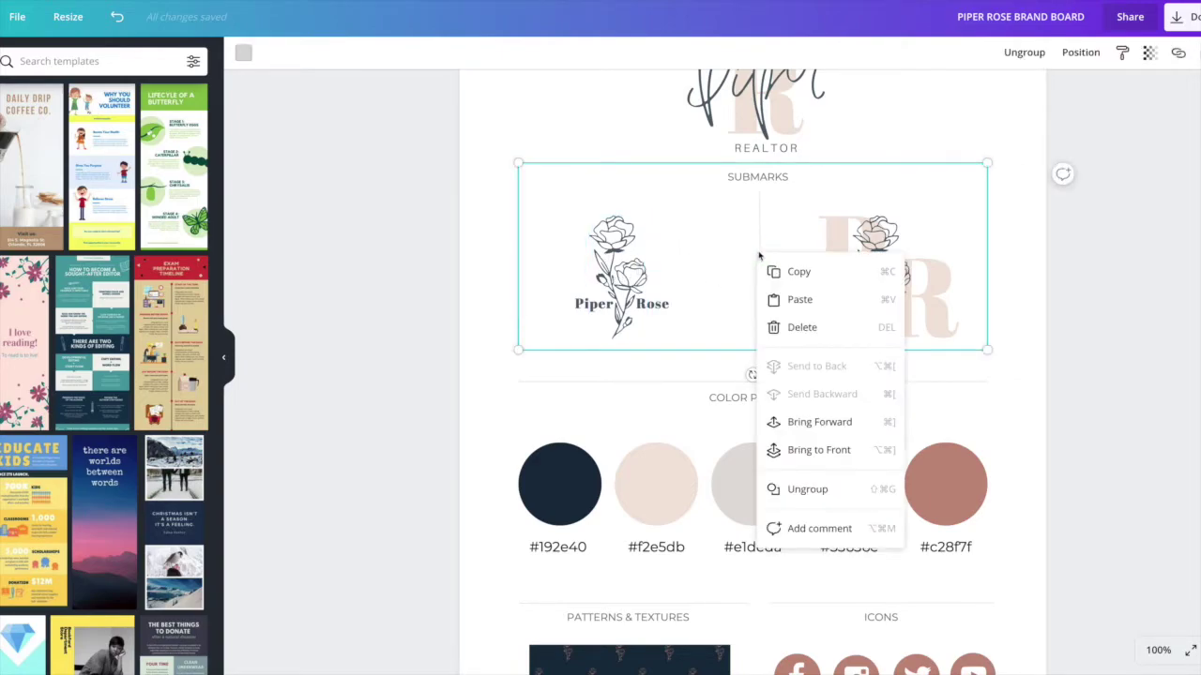
click(831, 489)
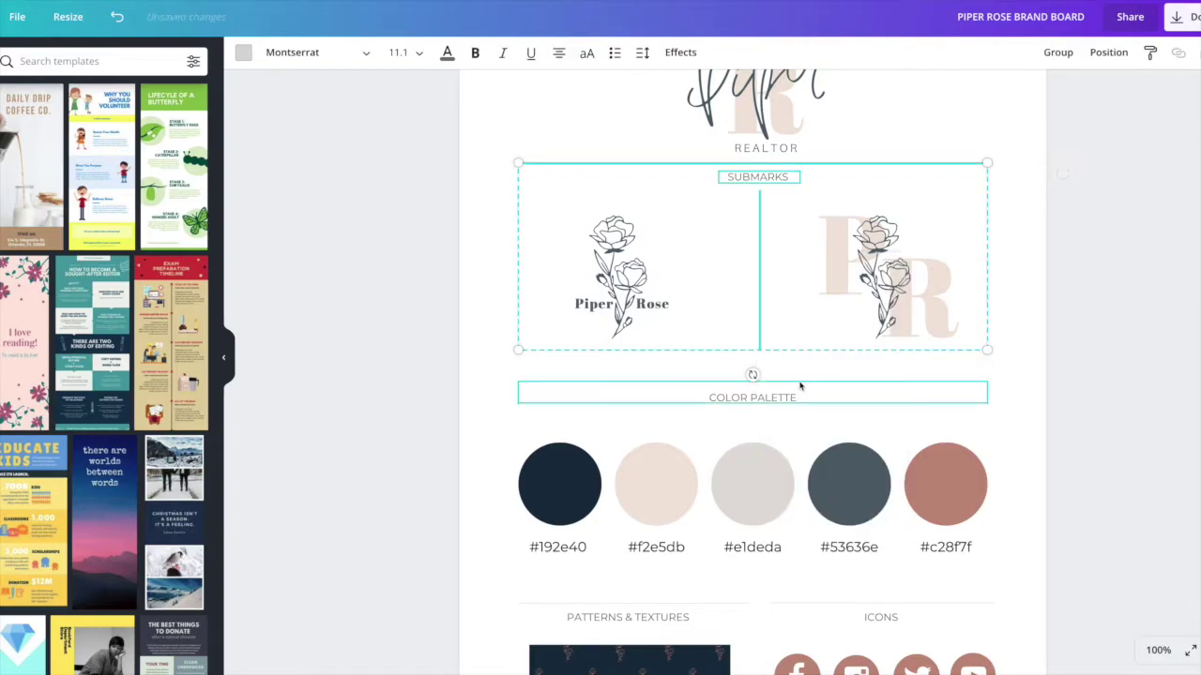
click(490, 247)
Step: Delete the divider between the two submarks, then restore it with undo
click(759, 255)
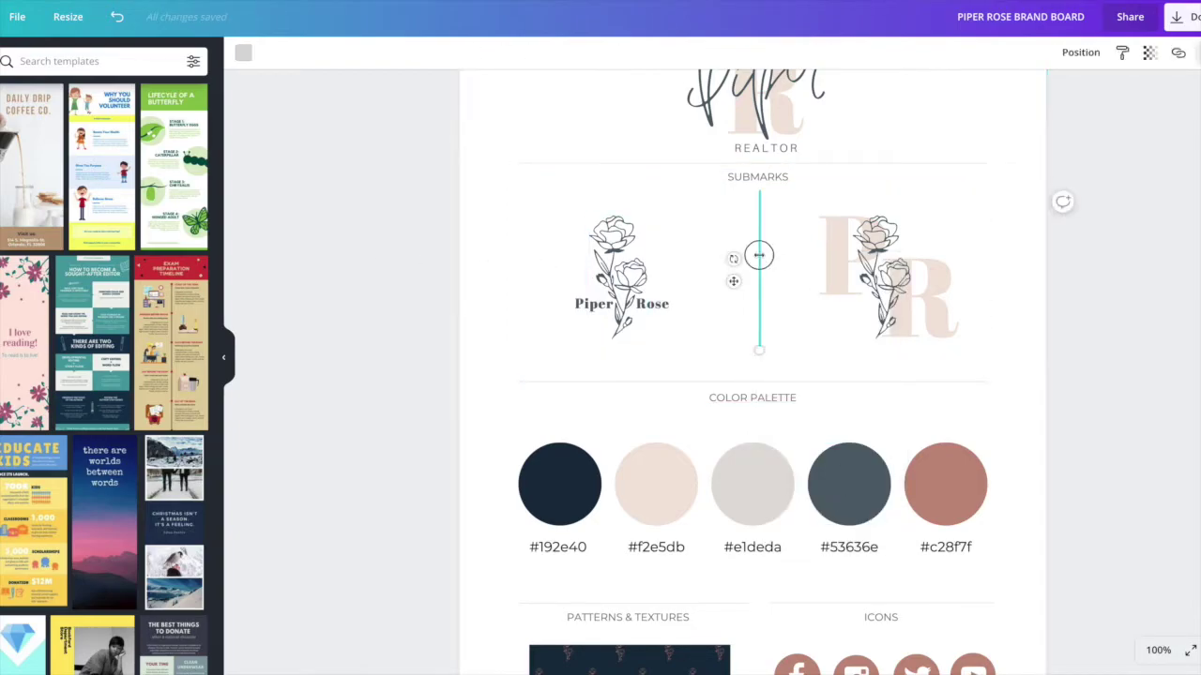
key(Delete)
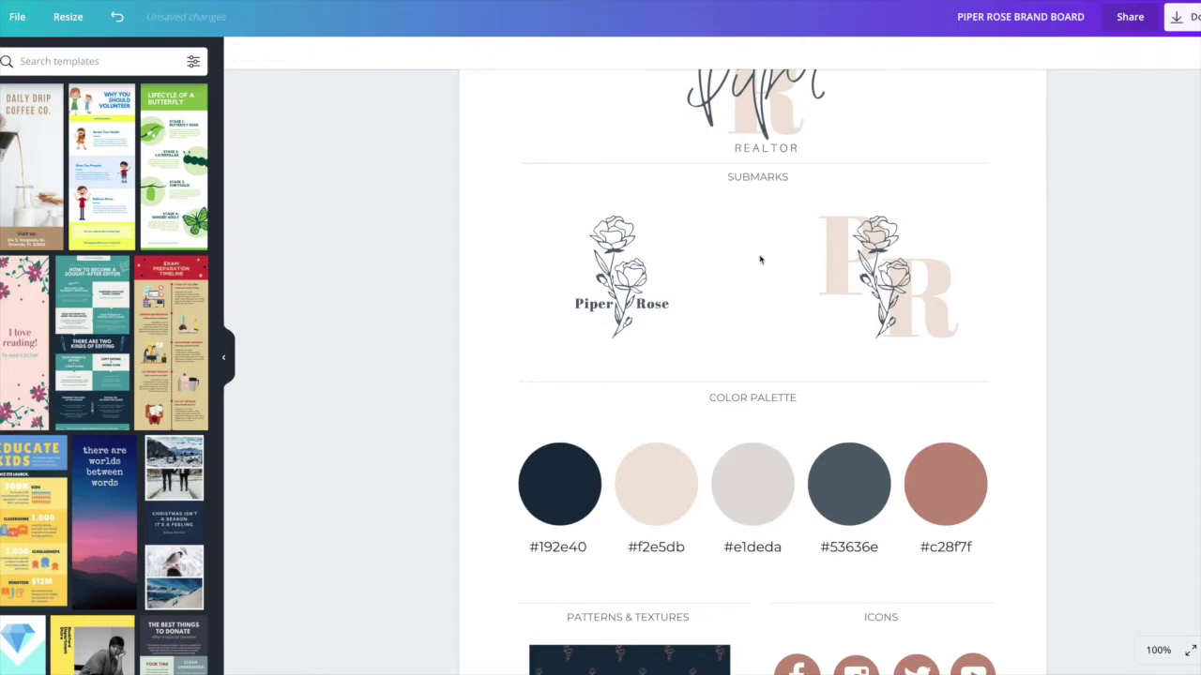
key(ctrl+z)
scroll(592, 298, down, 1)
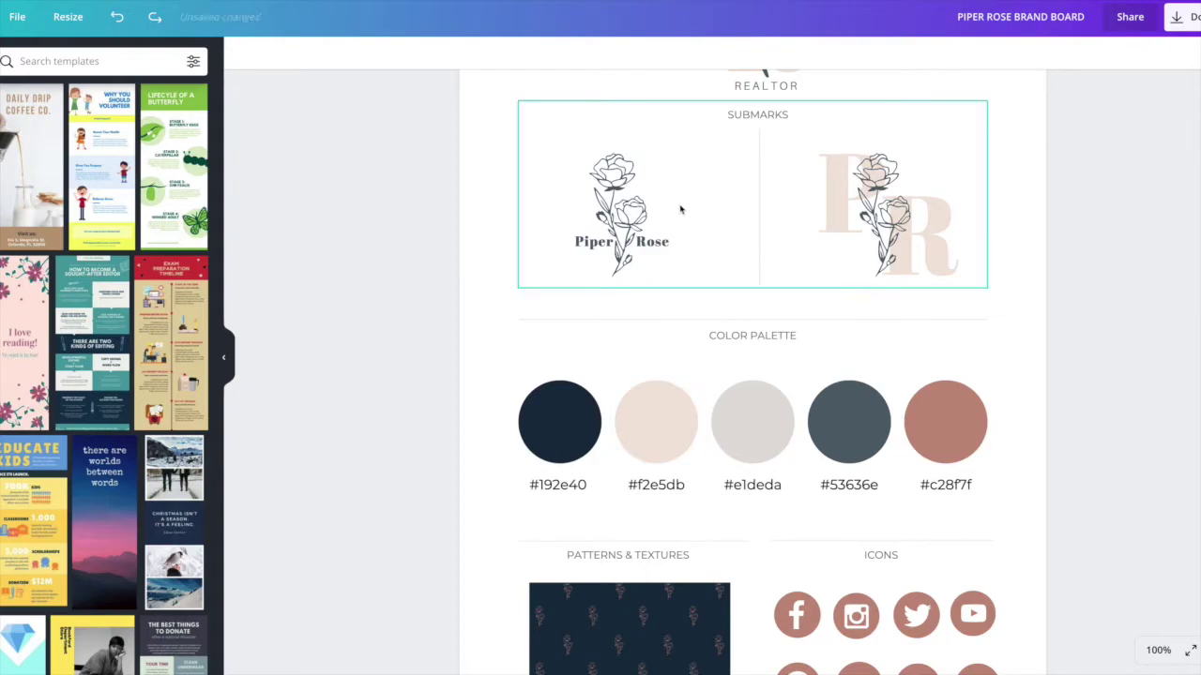
scroll(680, 208, down, 1)
click(555, 405)
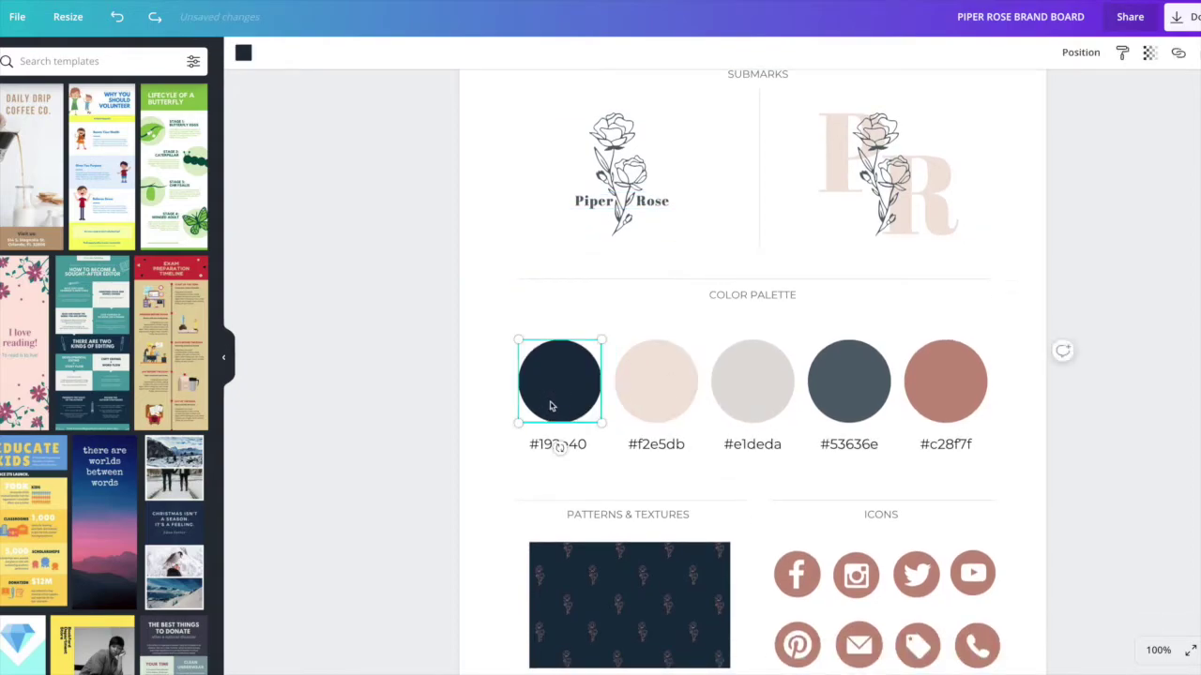
click(243, 53)
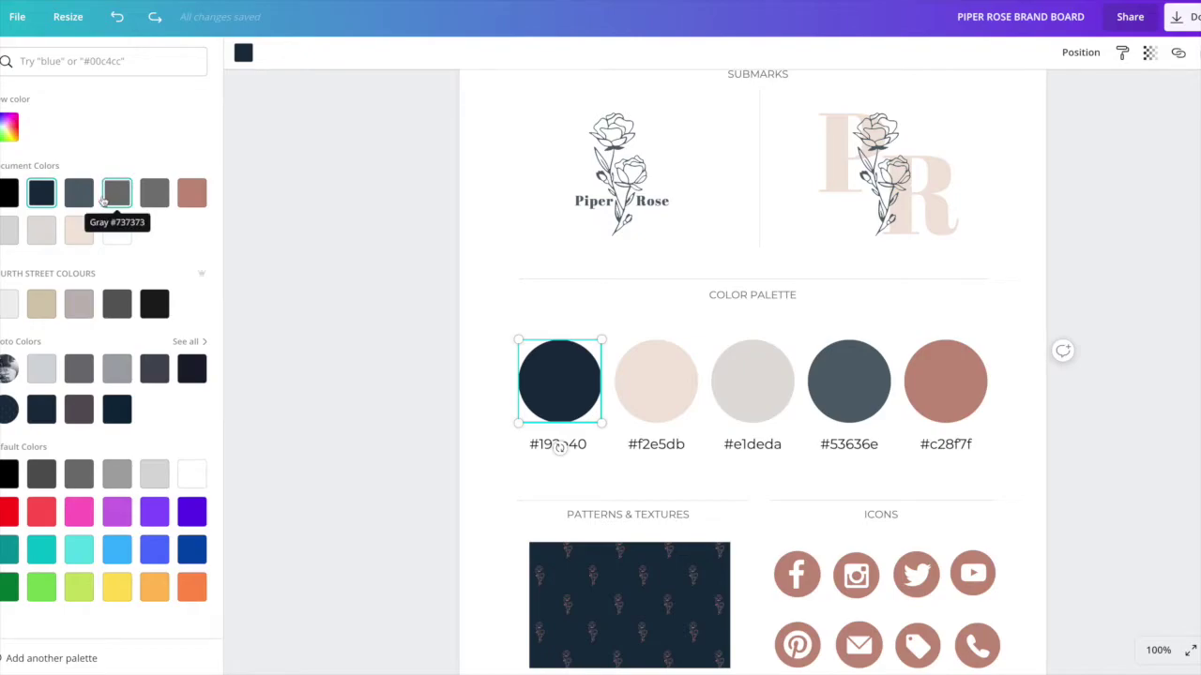
click(9, 127)
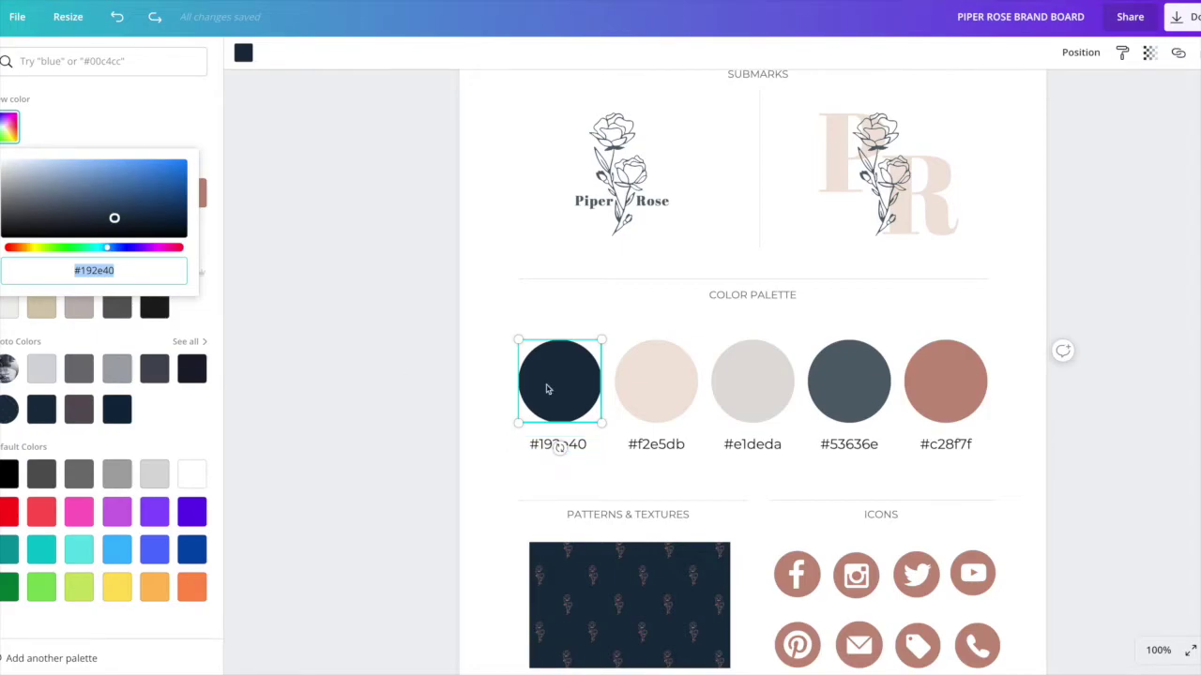
drag(121, 270, 69, 270)
drag(115, 220, 30, 207)
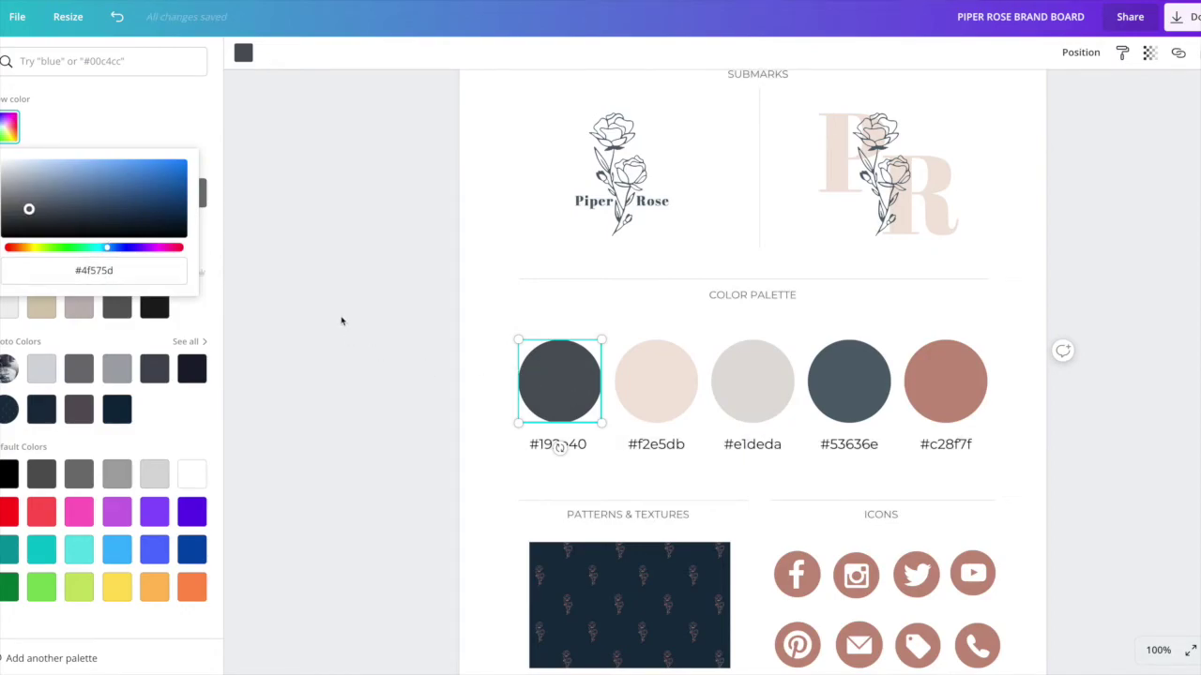
key(Escape)
key(ctrl+z)
click(647, 403)
click(745, 385)
click(847, 402)
click(946, 385)
click(563, 446)
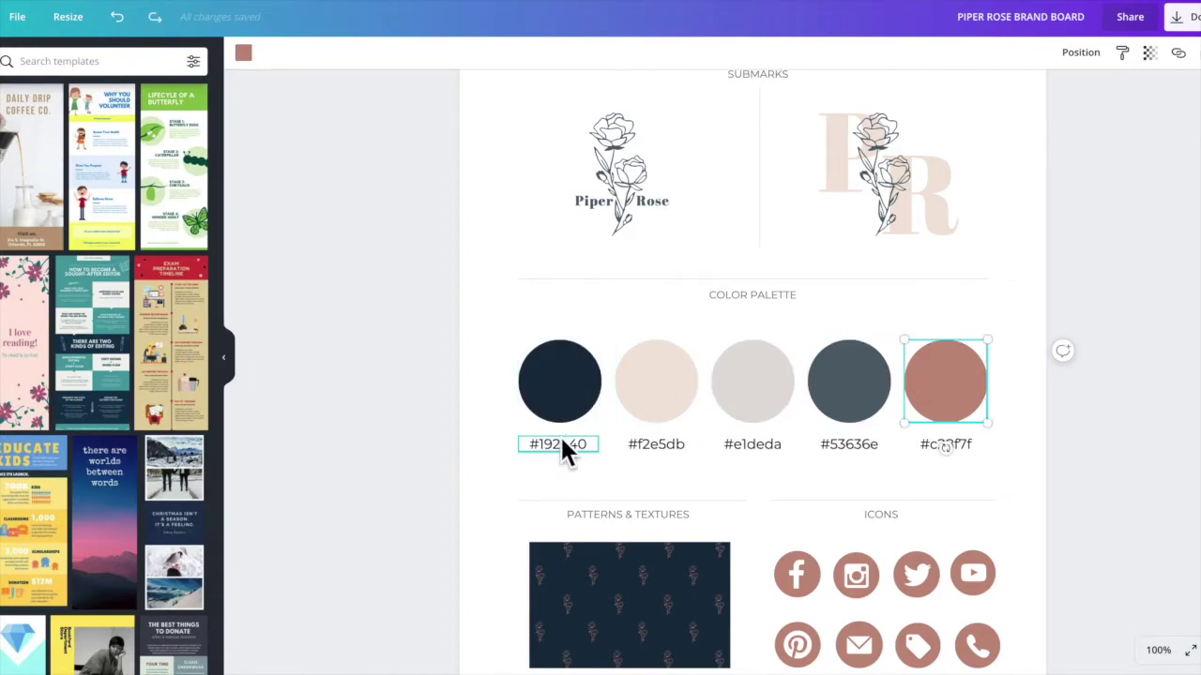
drag(589, 445, 524, 445)
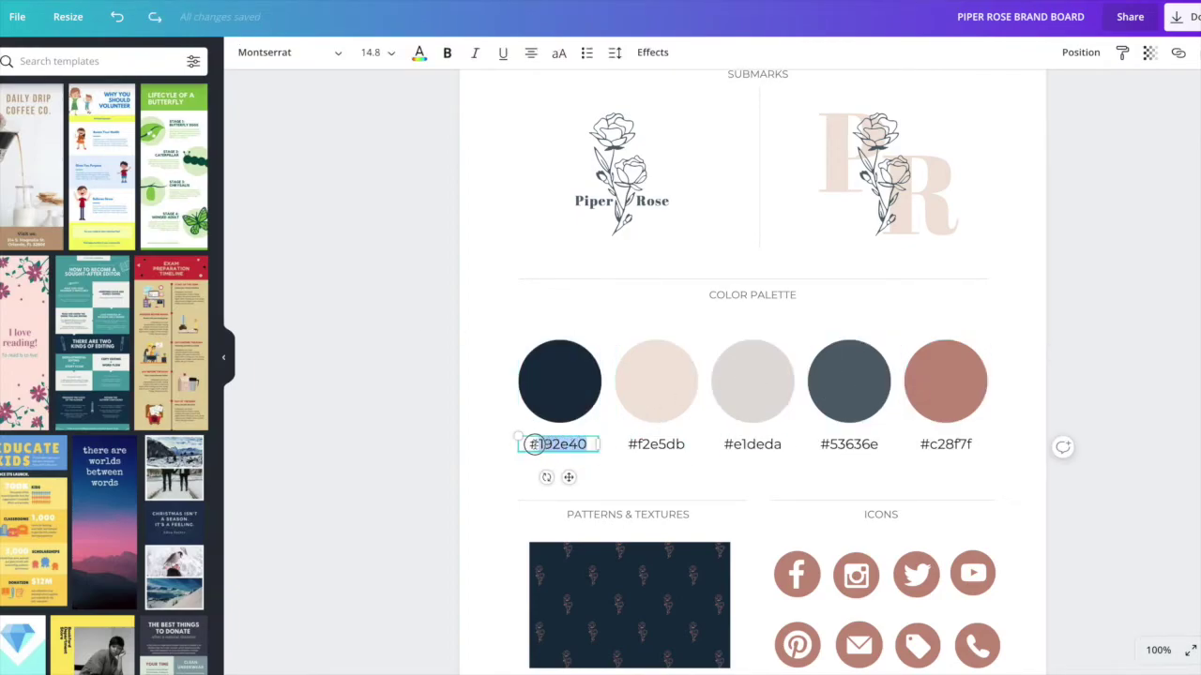
click(645, 446)
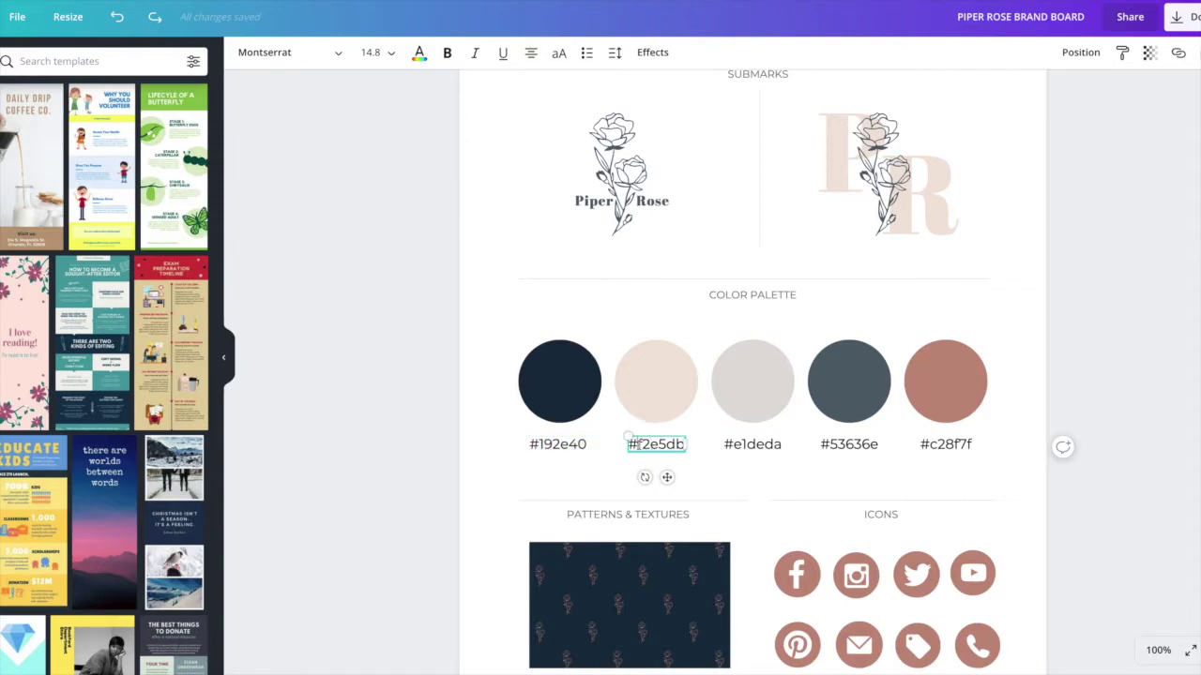
click(751, 445)
click(830, 444)
scroll(818, 450, down, 1)
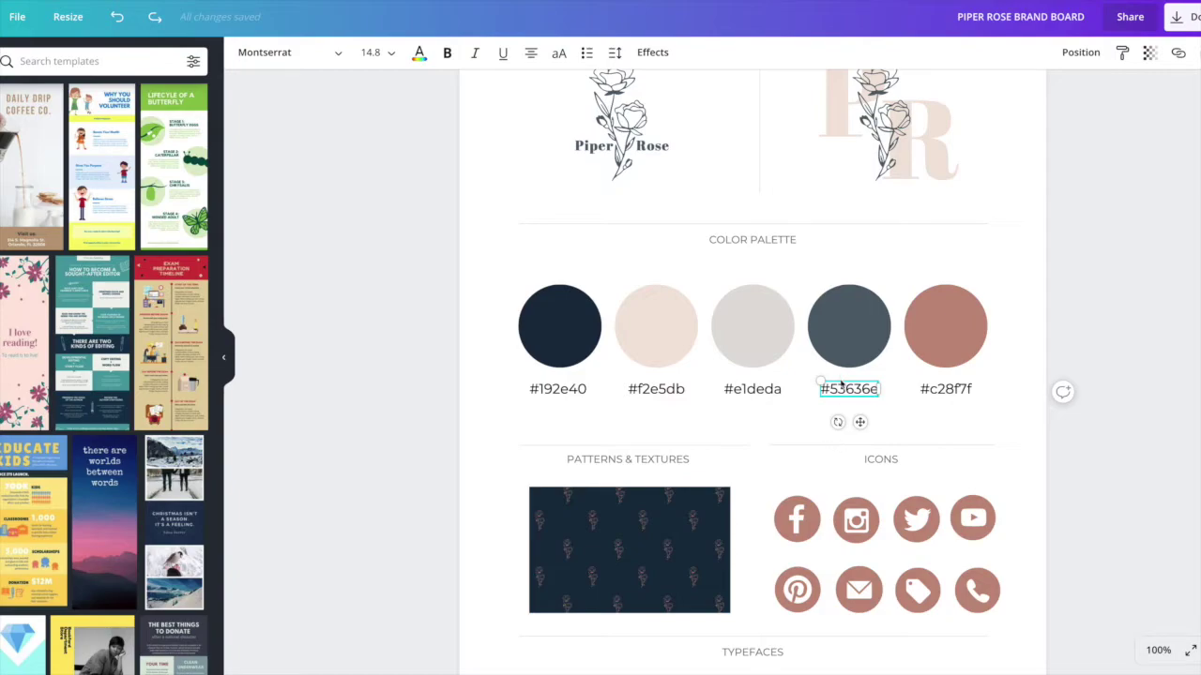
click(855, 328)
click(929, 328)
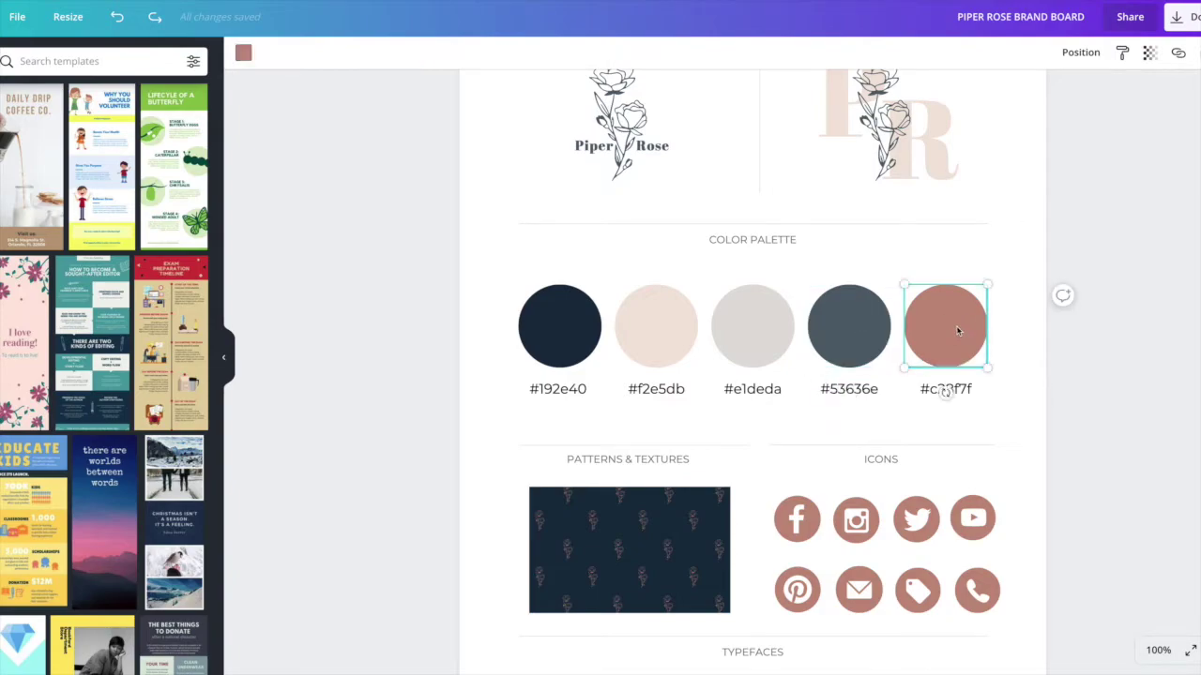
scroll(958, 330, down, 1)
scroll(948, 324, down, 2)
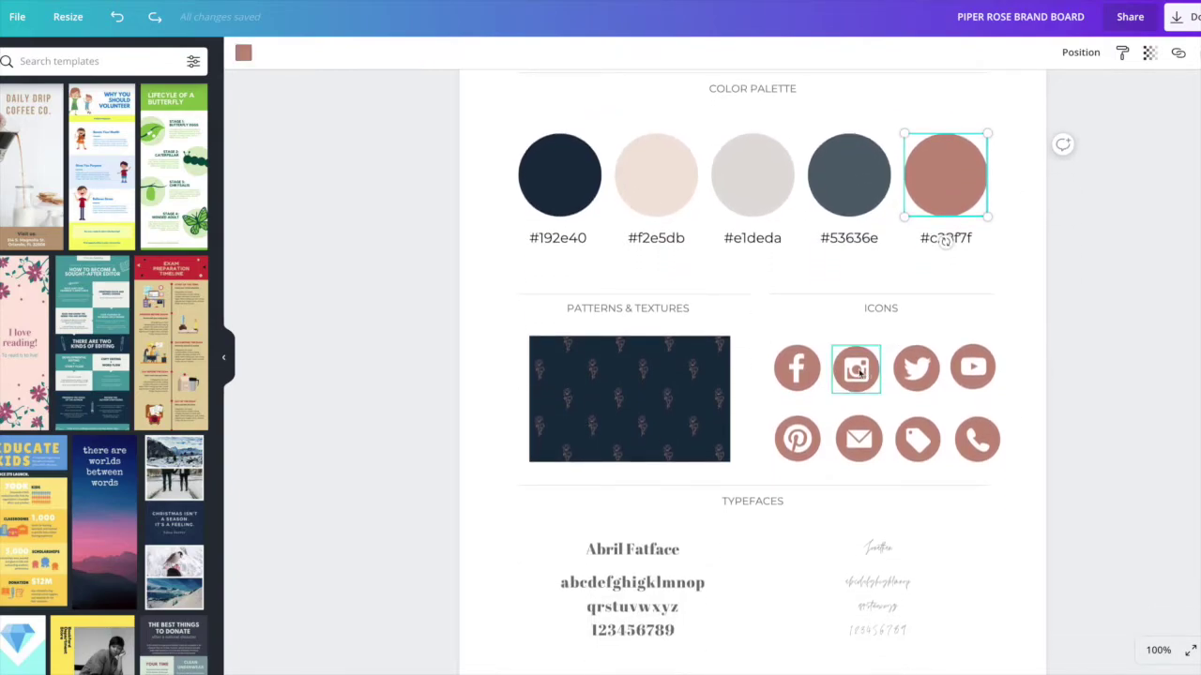
click(628, 391)
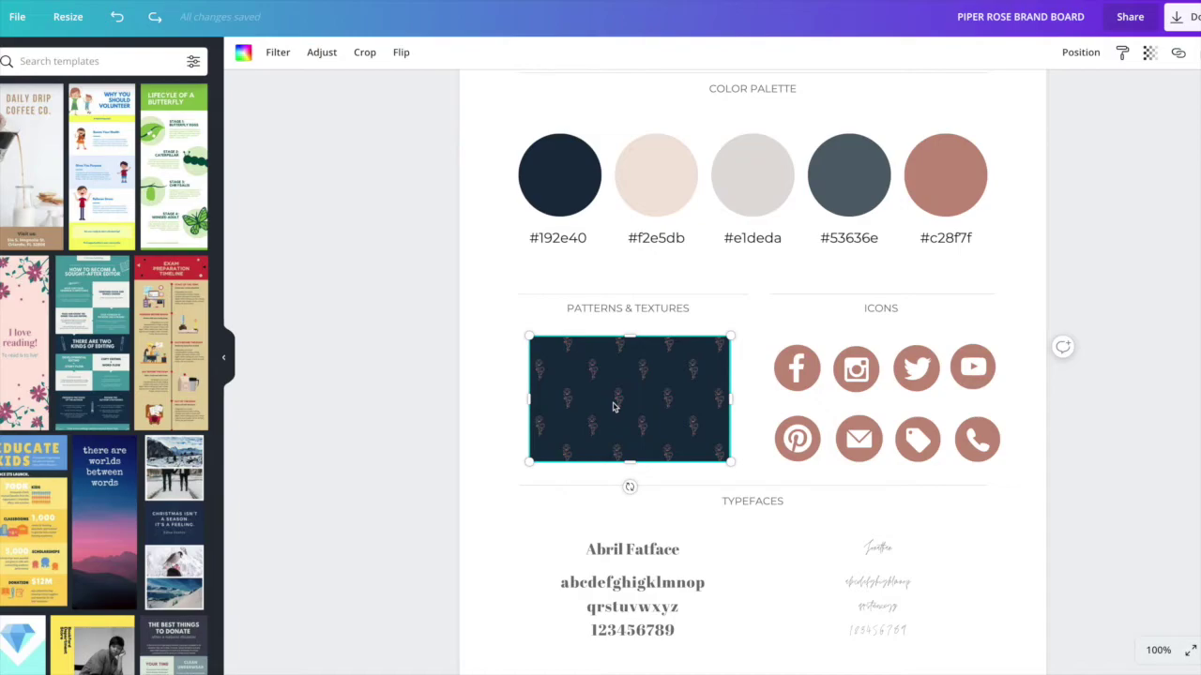
click(748, 389)
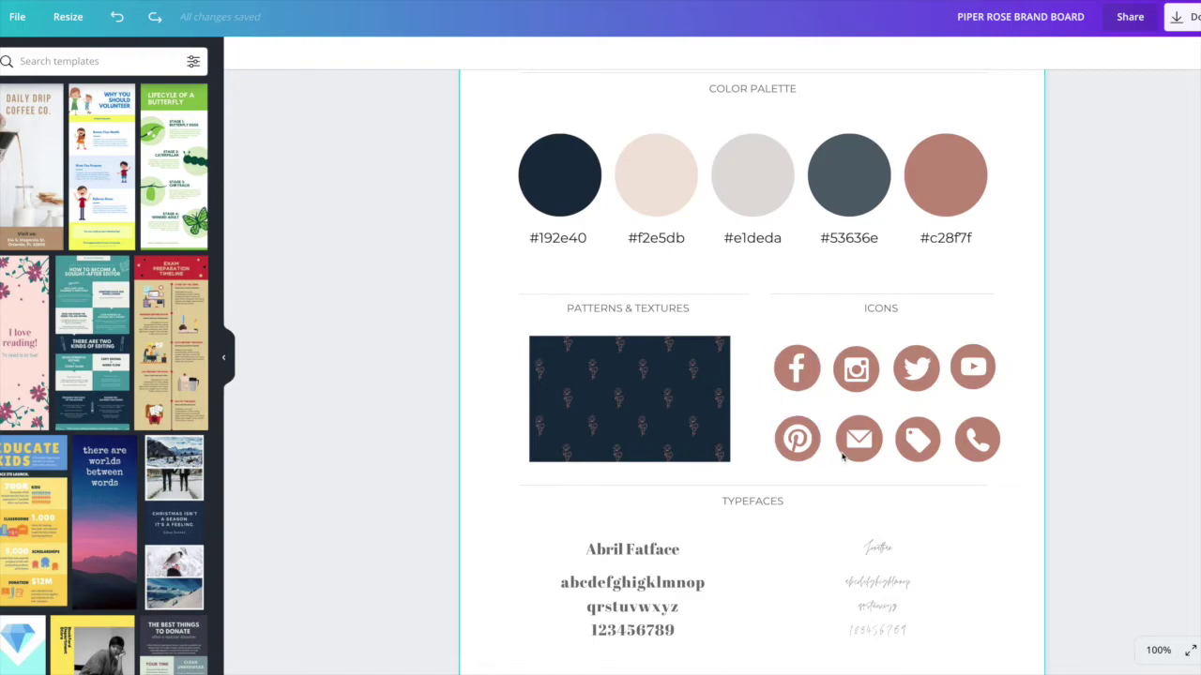
scroll(880, 439, down, 1)
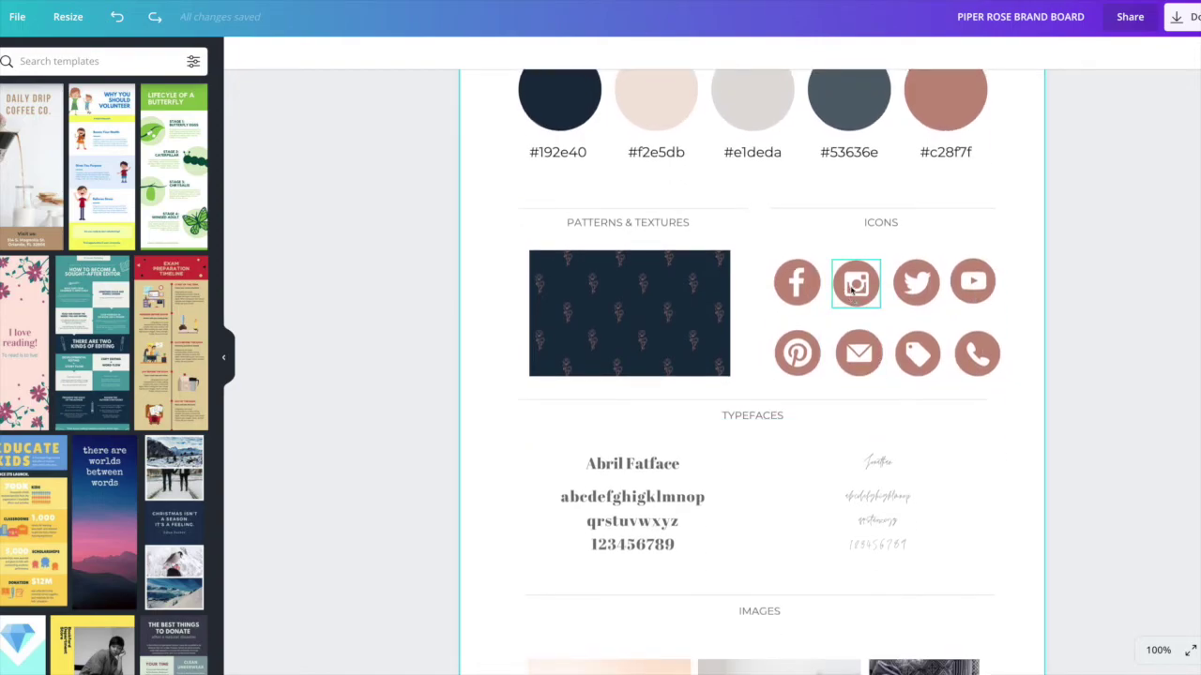
scroll(978, 357, down, 1)
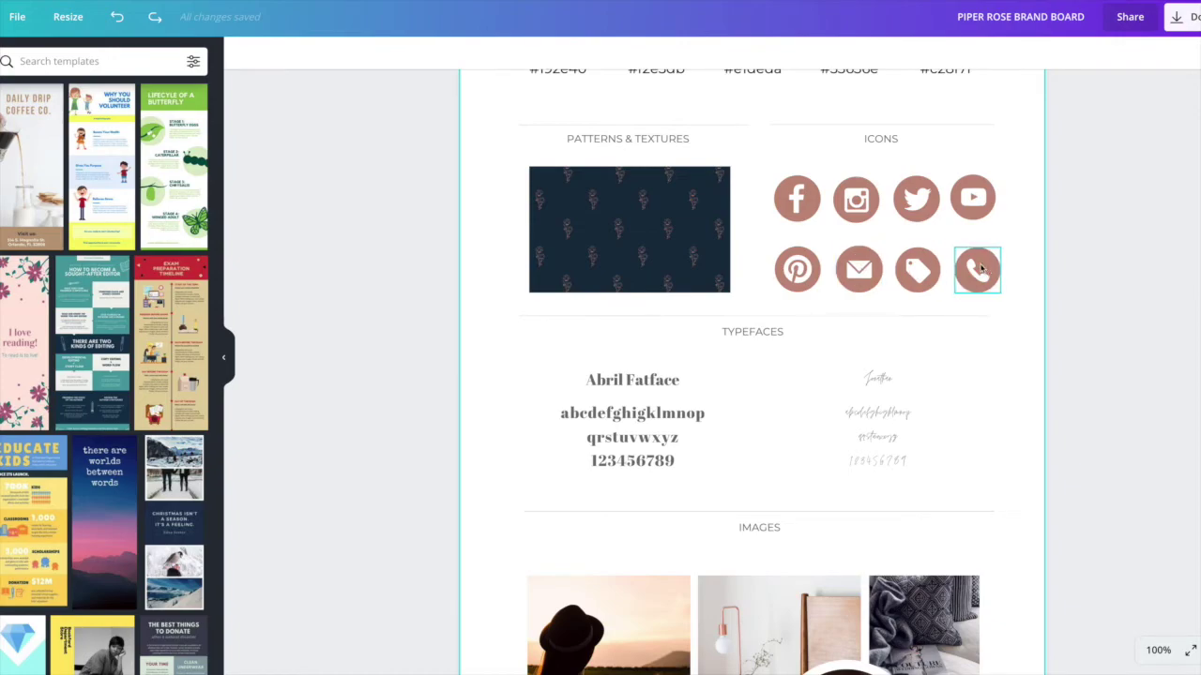
scroll(760, 306, down, 1)
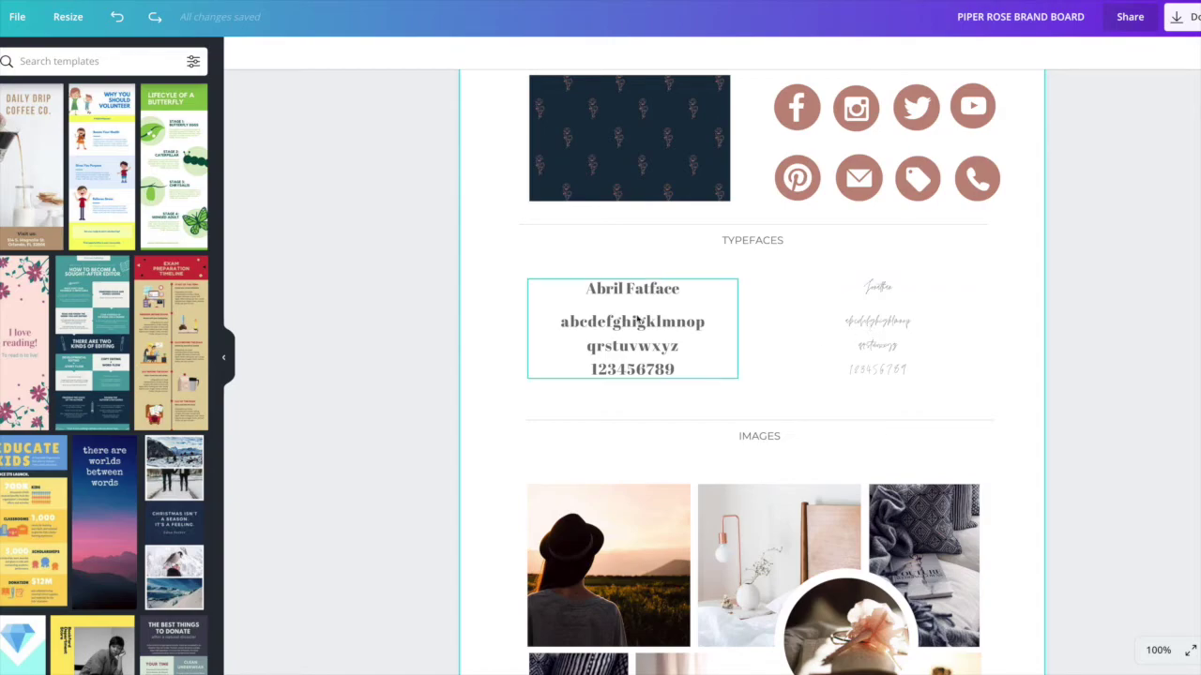
scroll(882, 319, down, 1)
click(601, 246)
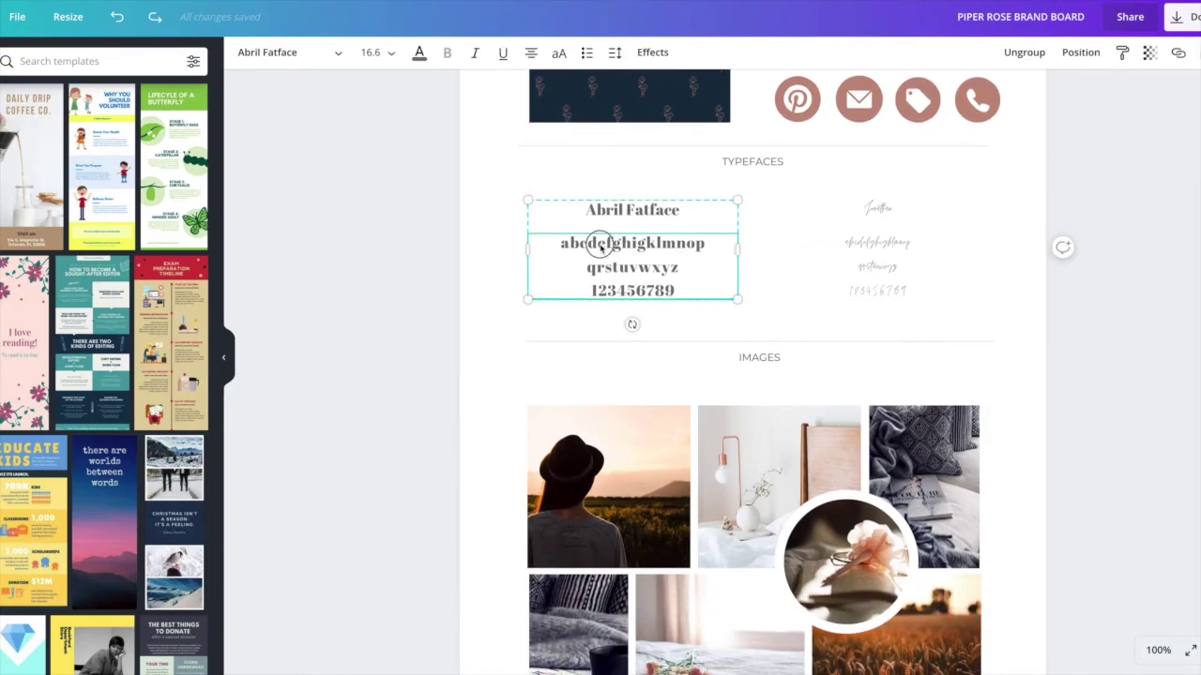
drag(584, 210, 619, 216)
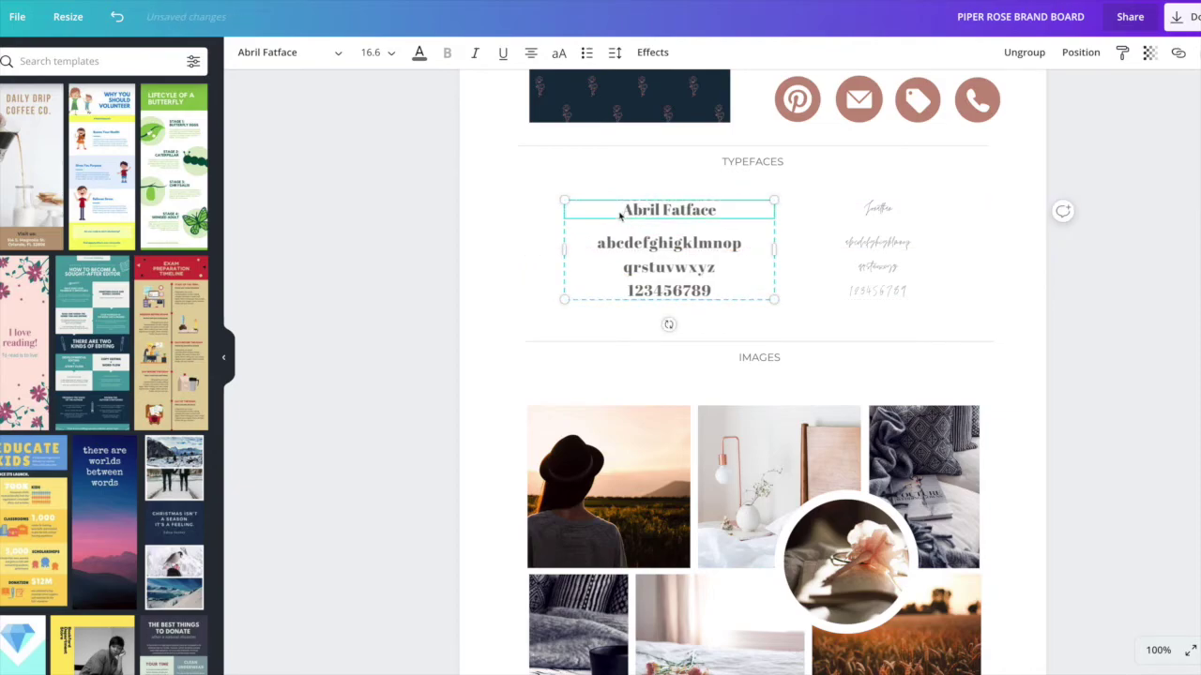
key(ctrl+z)
double_click(607, 243)
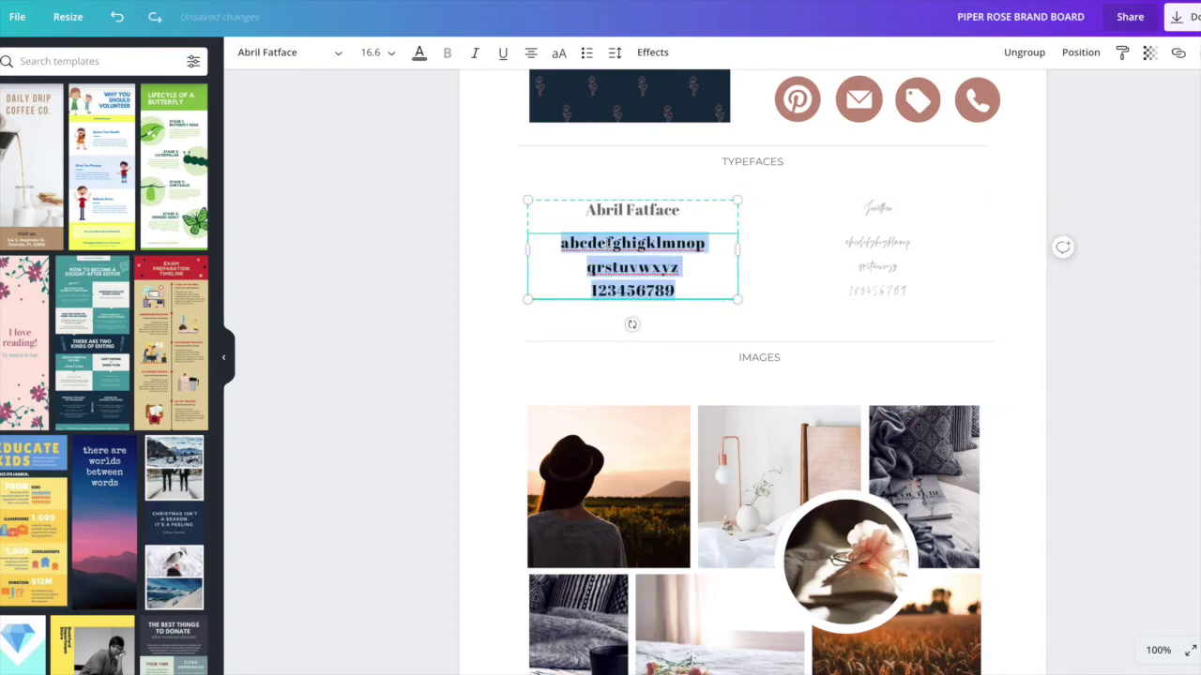
click(308, 53)
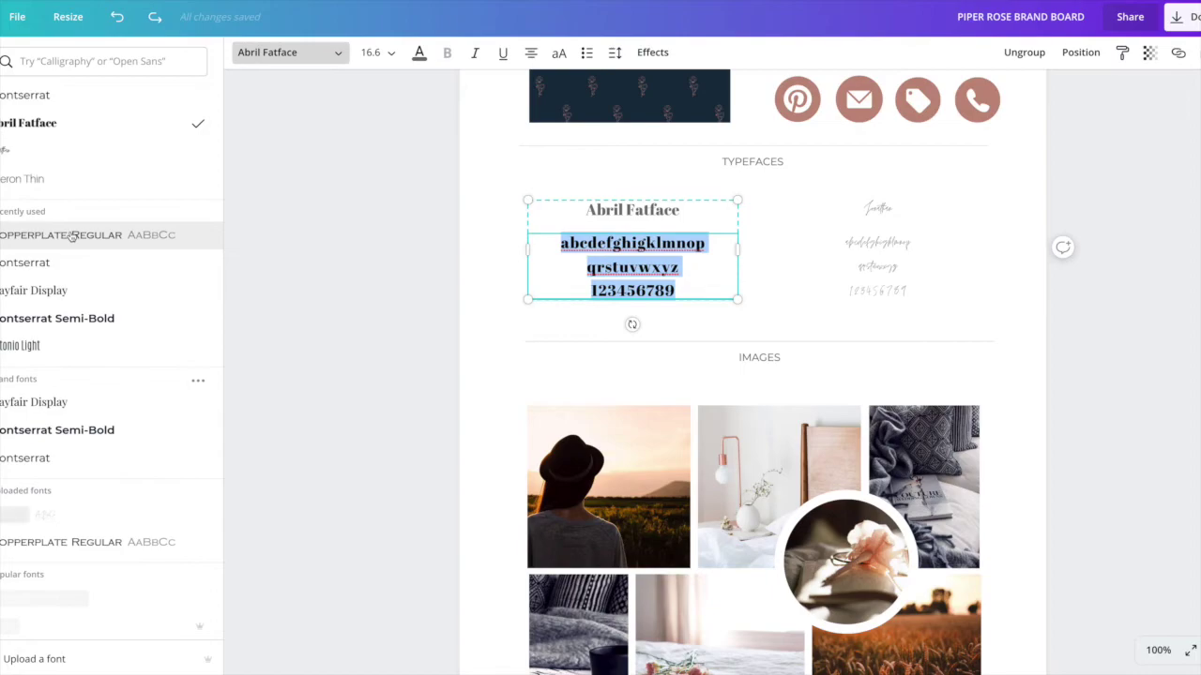
click(70, 238)
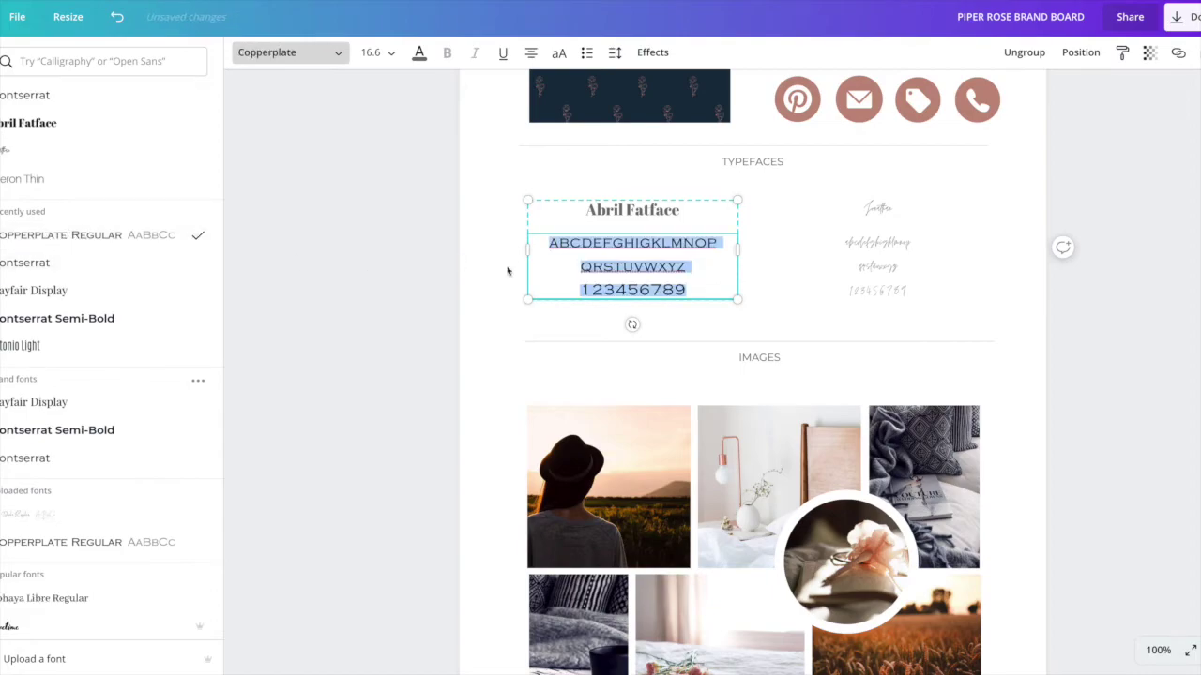
key(ctrl+z)
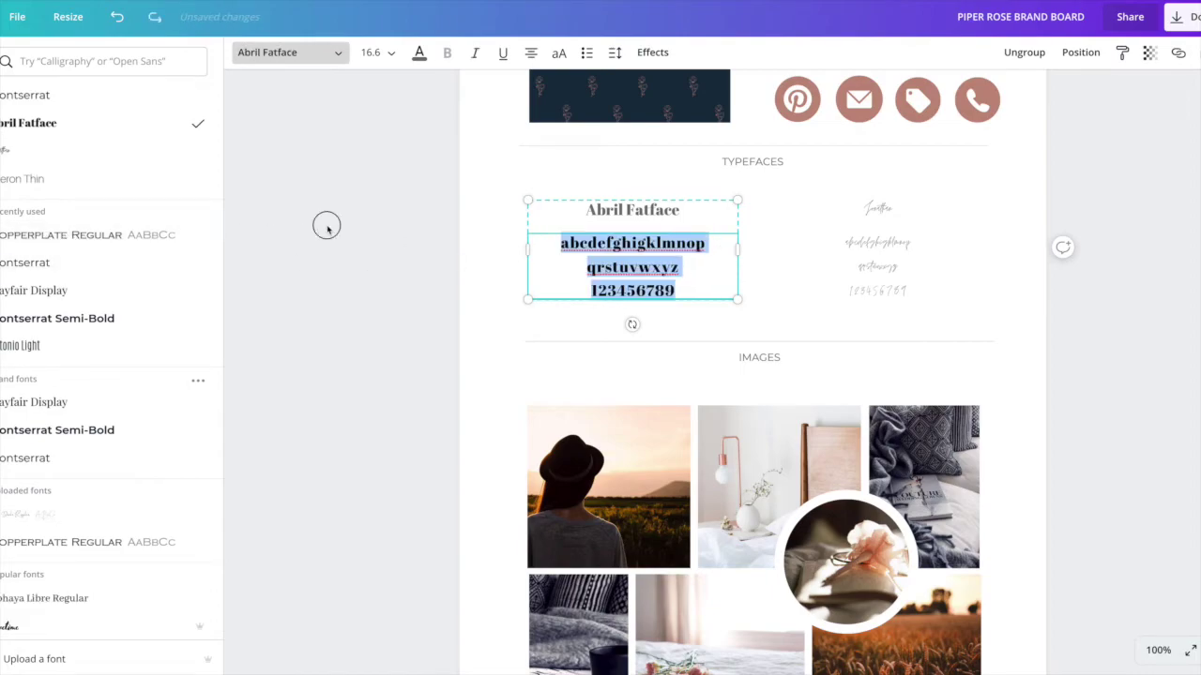
click(325, 225)
click(682, 368)
click(629, 469)
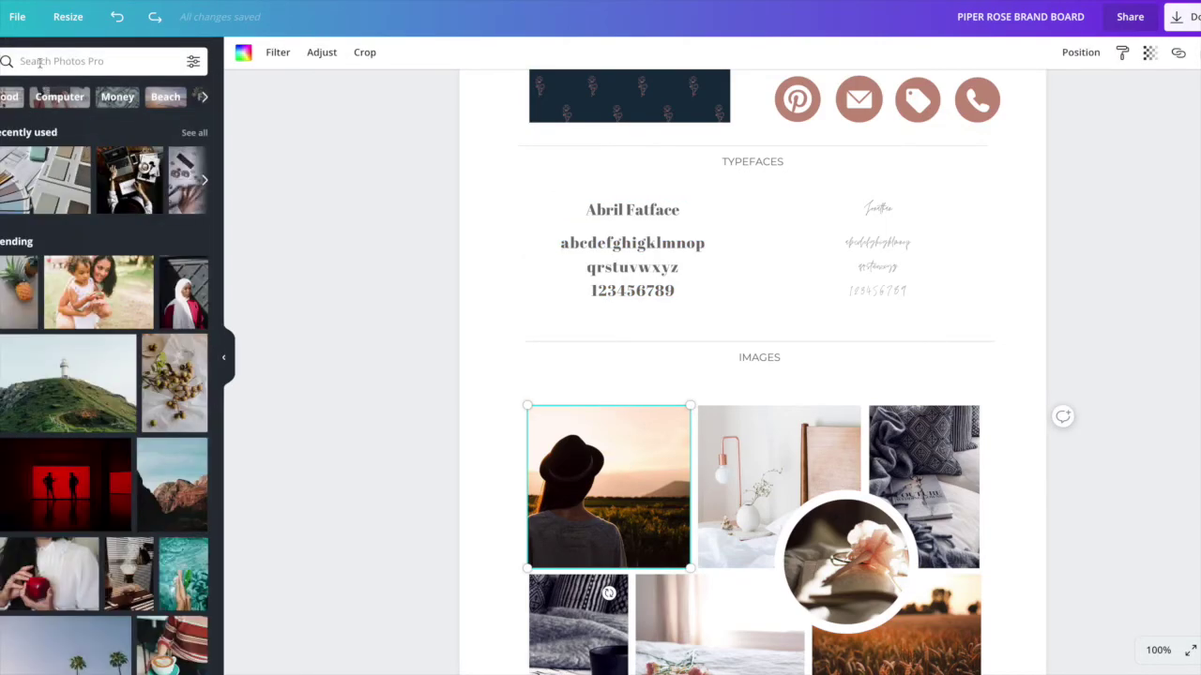
Step: Drag a leaf-portrait stock photo onto the first image in the Images collage
scroll(59, 204, down, 2)
scroll(58, 203, down, 4)
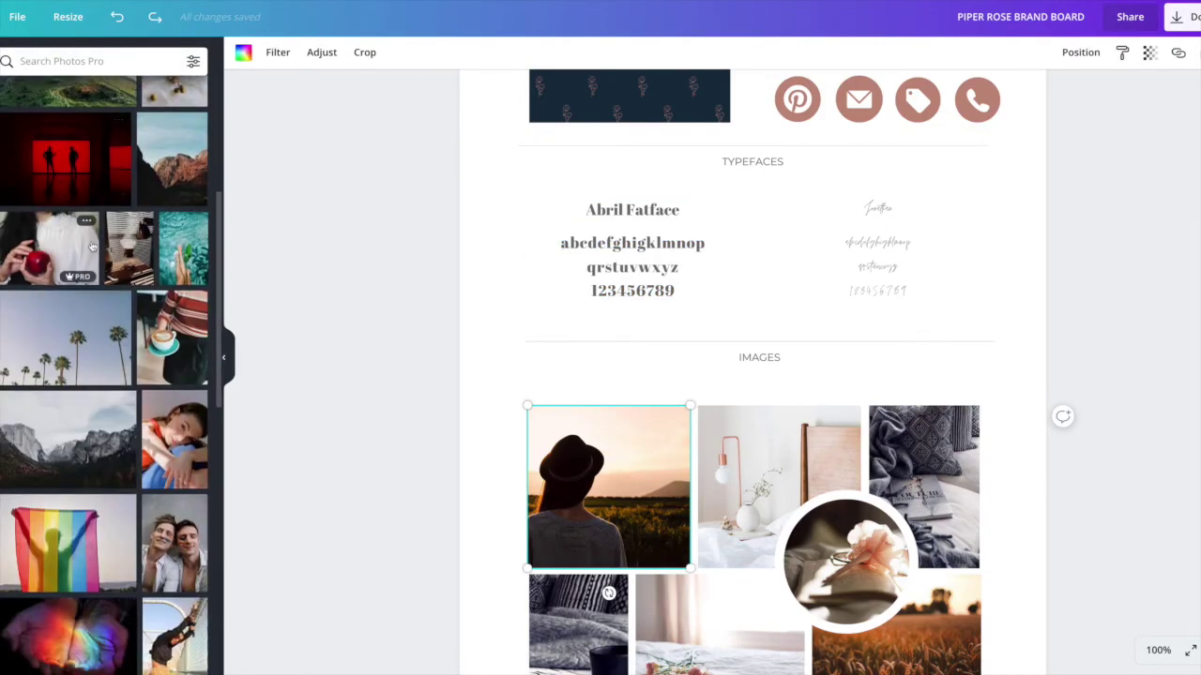
scroll(110, 289, down, 1)
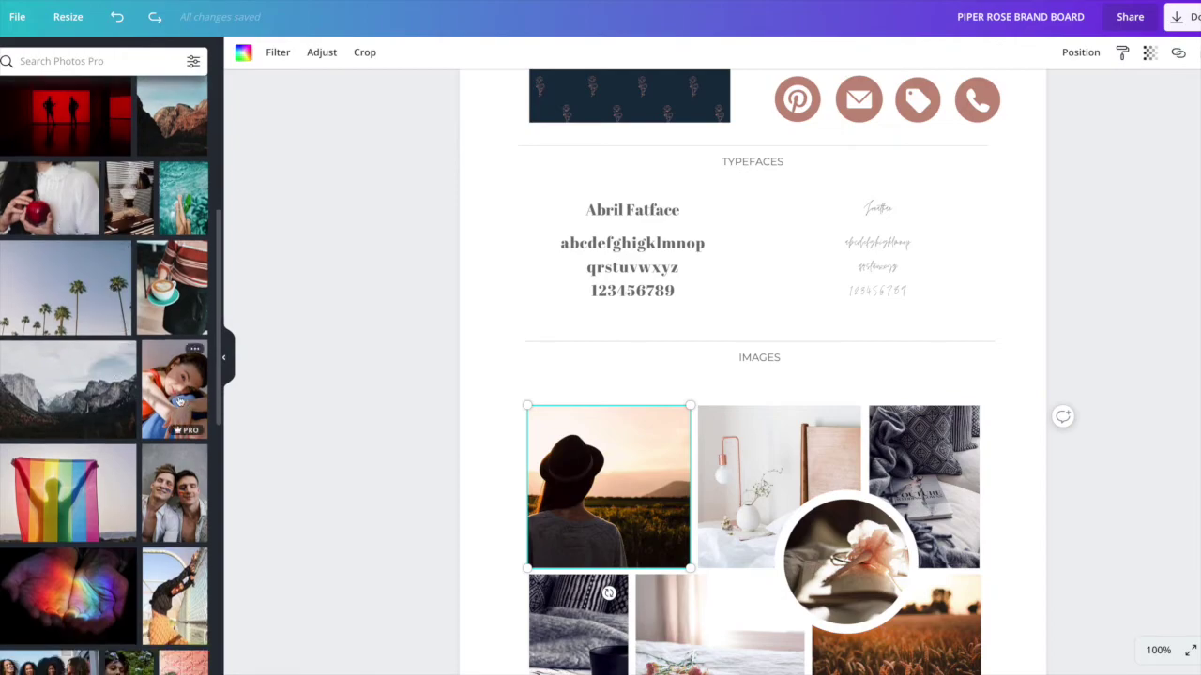
scroll(123, 452, down, 4)
scroll(123, 451, down, 2)
drag(56, 398, 579, 458)
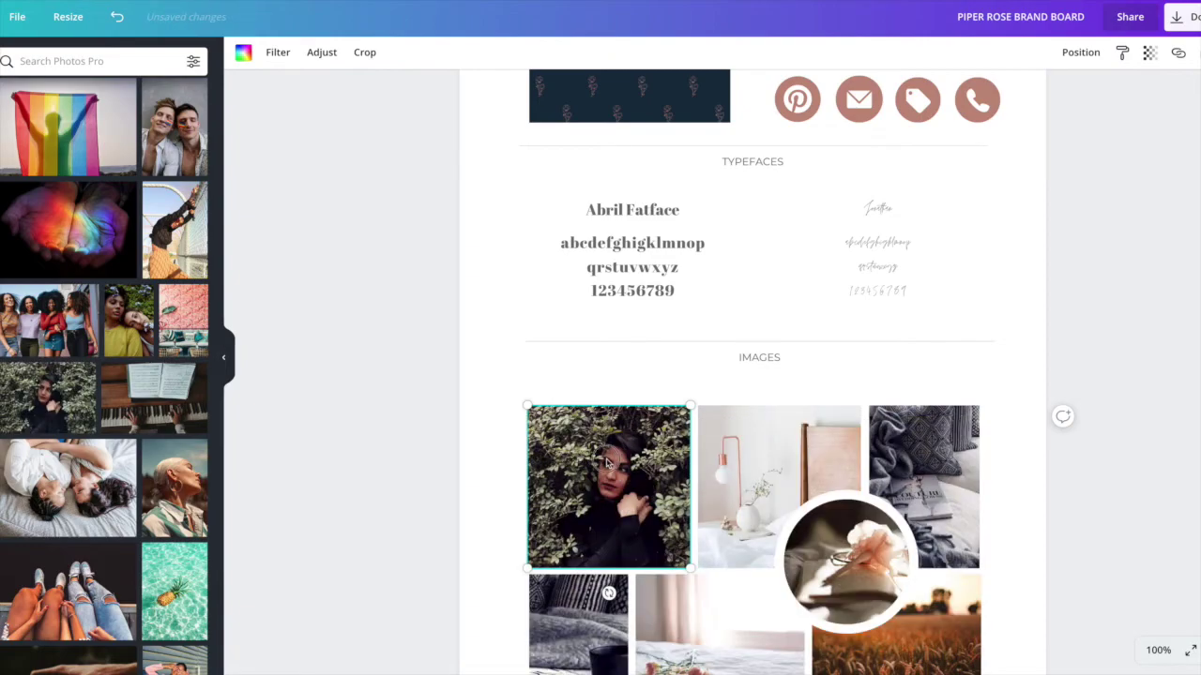
Step: Reposition the leaf portrait within its crop, then undo back to the original hat photo
double_click(607, 460)
drag(623, 469, 582, 469)
click(370, 477)
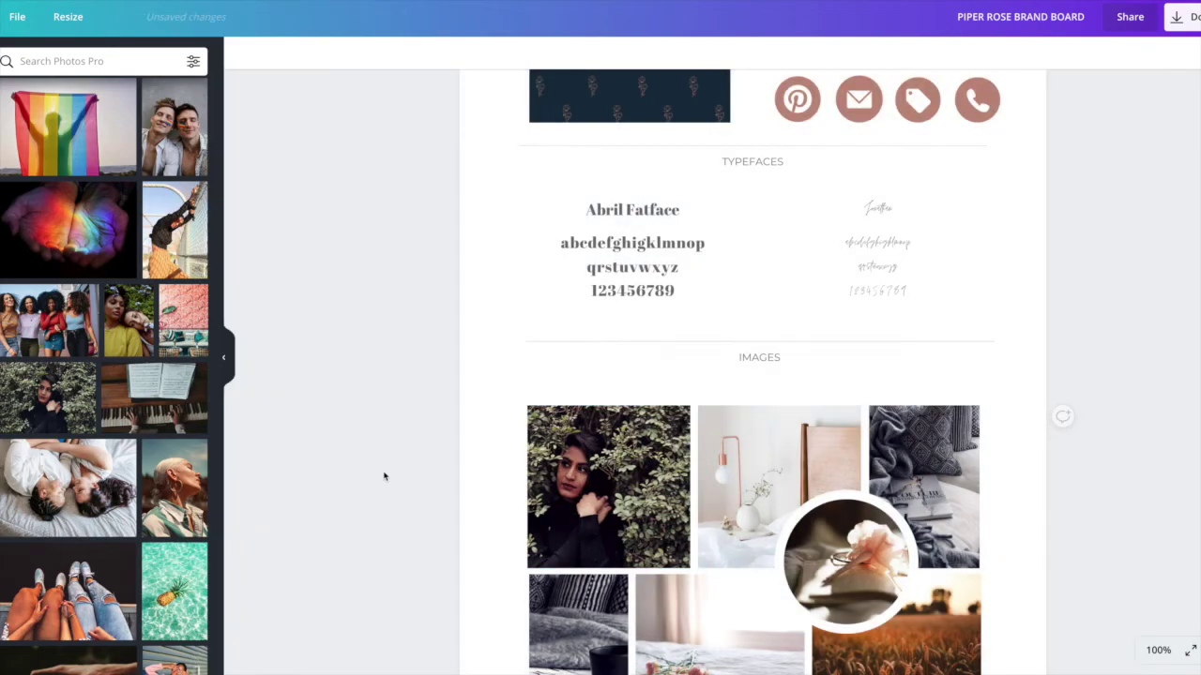
click(600, 515)
double_click(595, 510)
drag(595, 509, 622, 510)
click(372, 485)
key(ctrl+z)
key(ctrl+z)
key(ctrl+z)
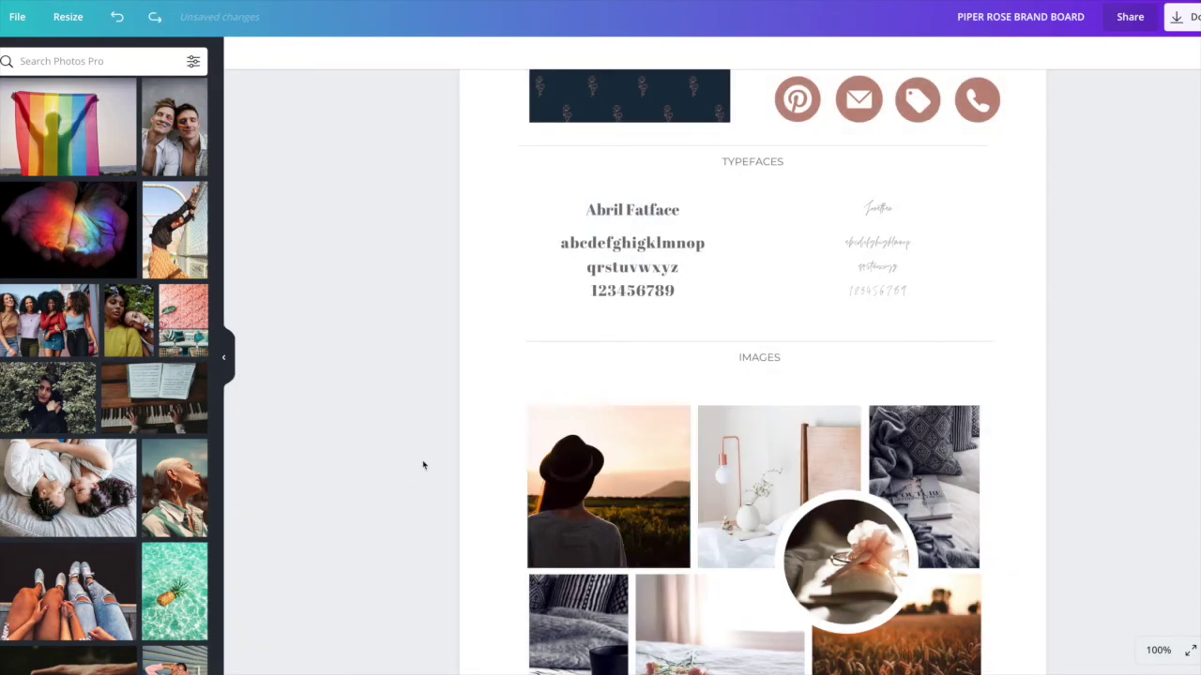
scroll(709, 461, down, 3)
click(756, 584)
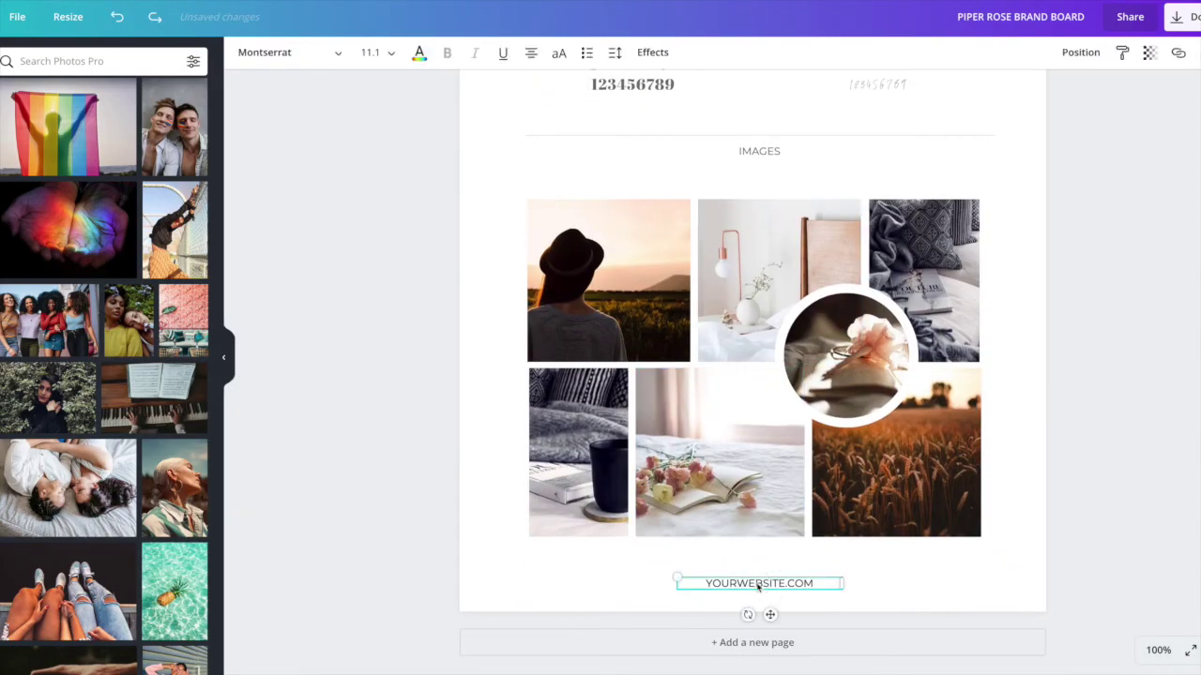
drag(694, 583, 818, 581)
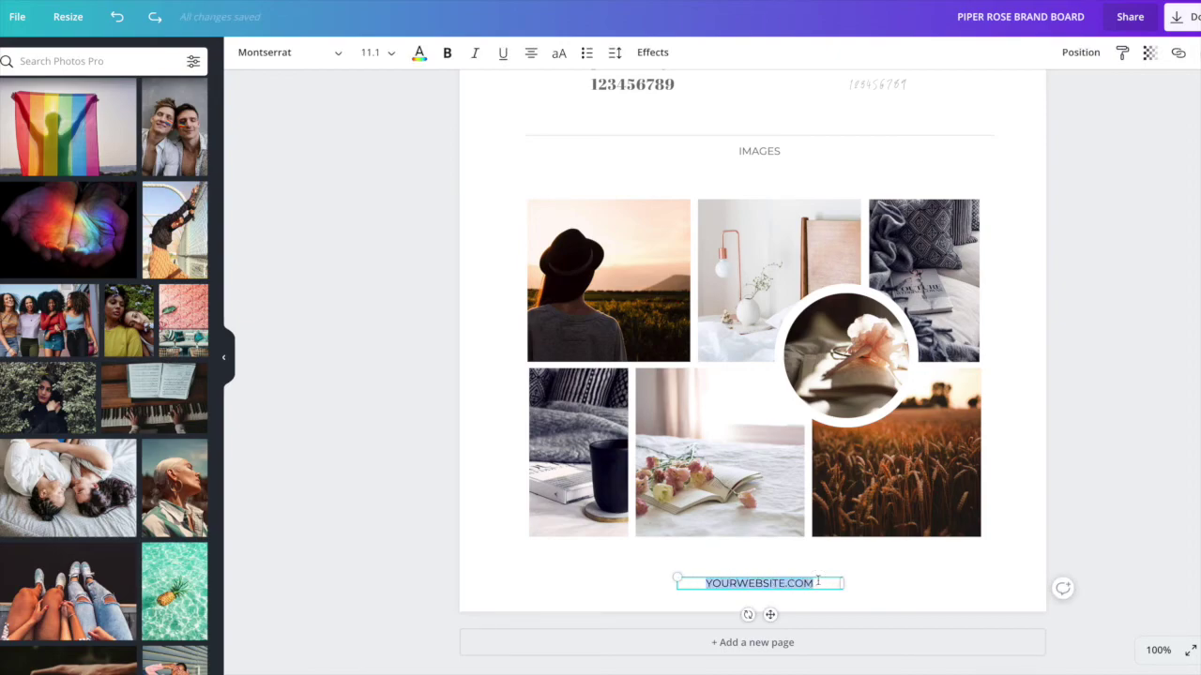
click(1132, 528)
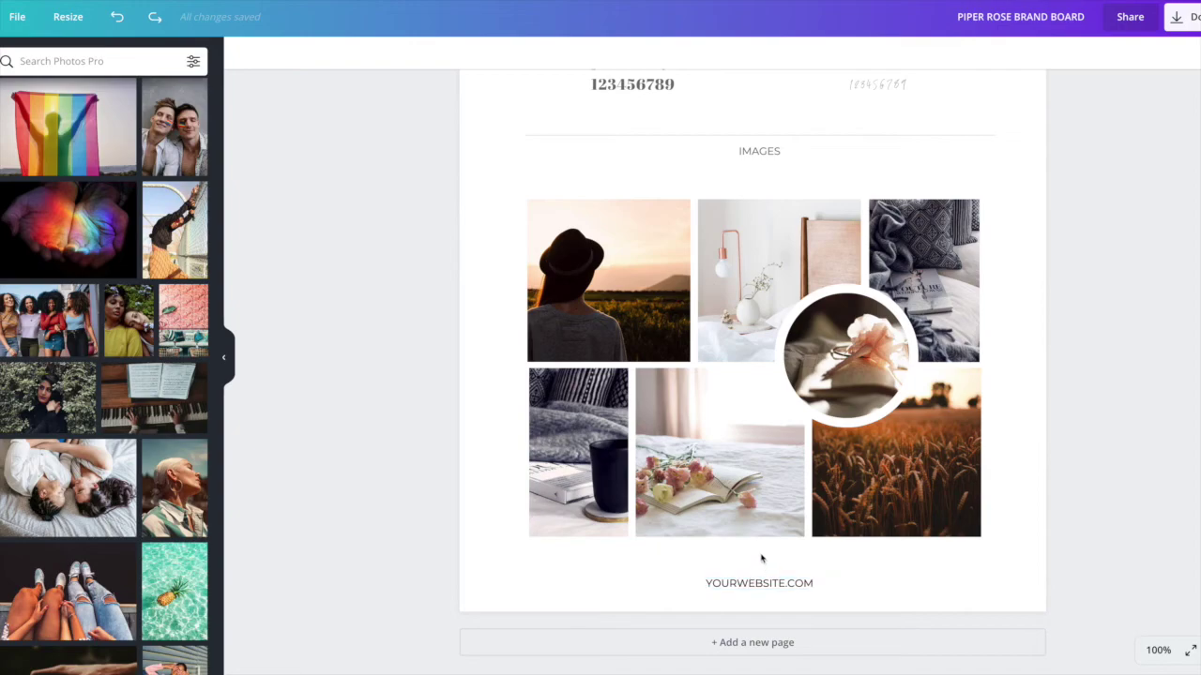
scroll(761, 559, up, 10)
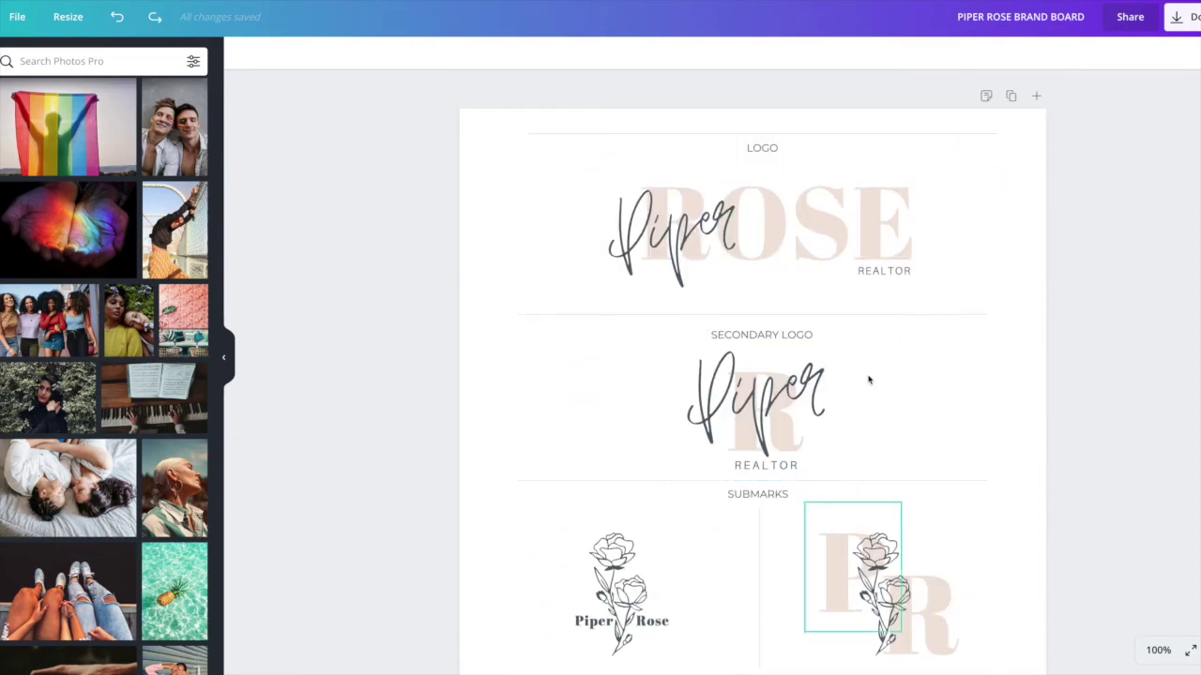
click(1182, 25)
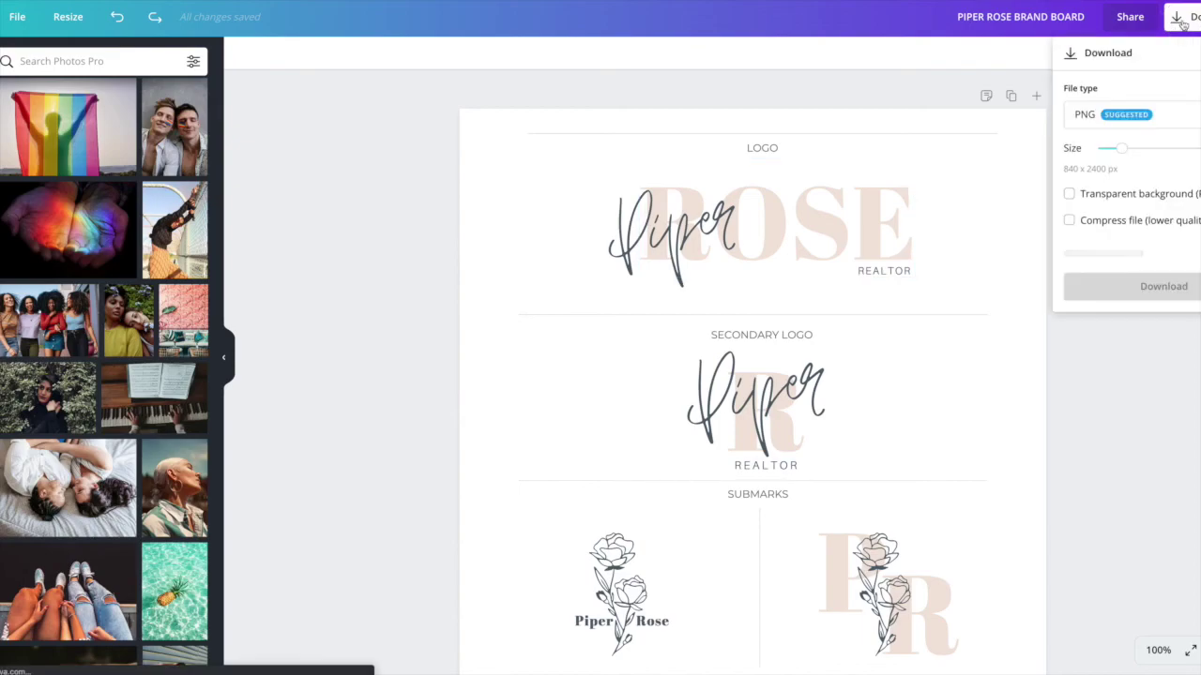
click(1169, 113)
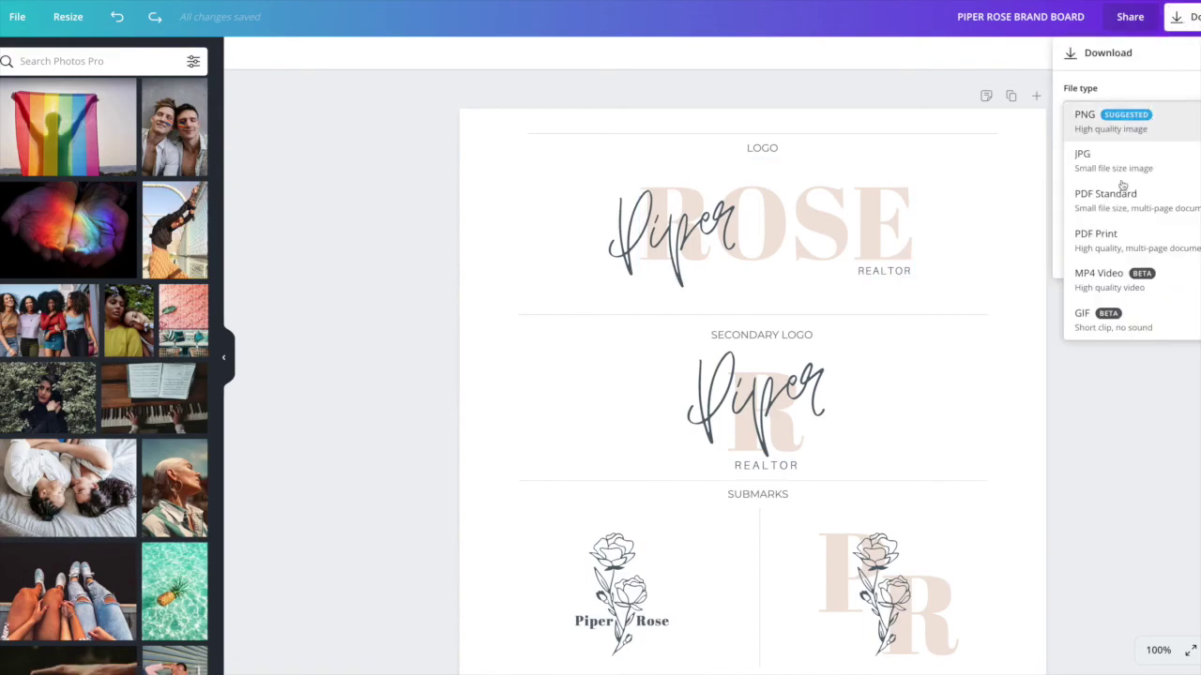
key(Escape)
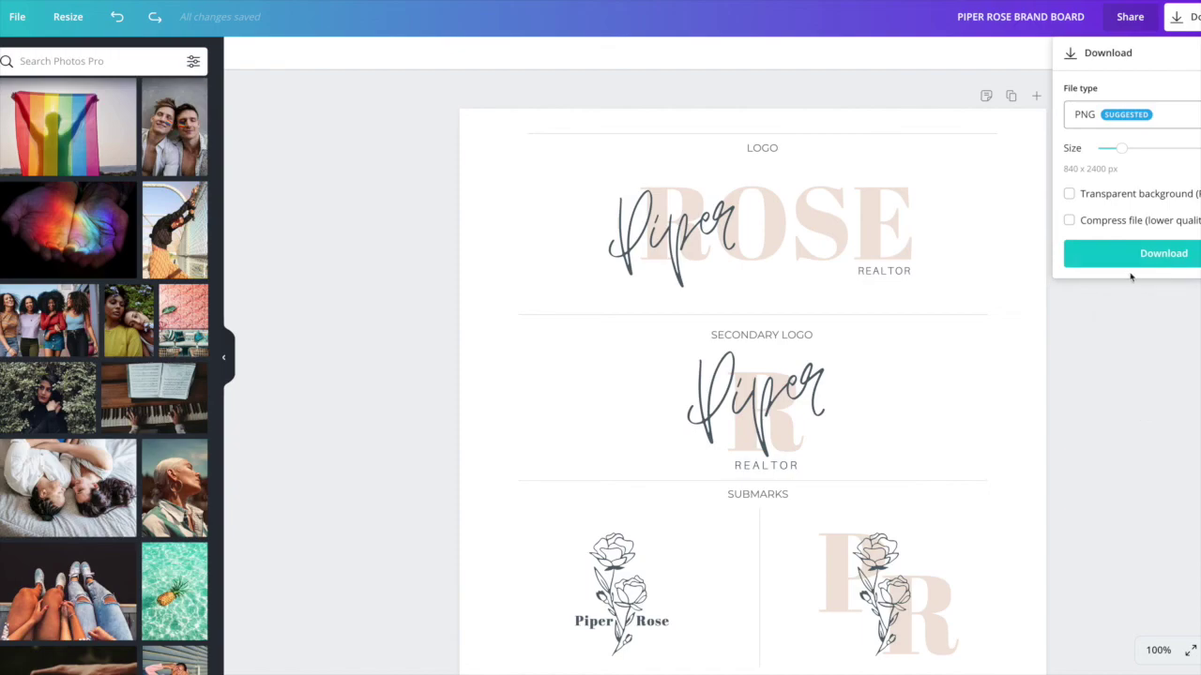
click(1149, 328)
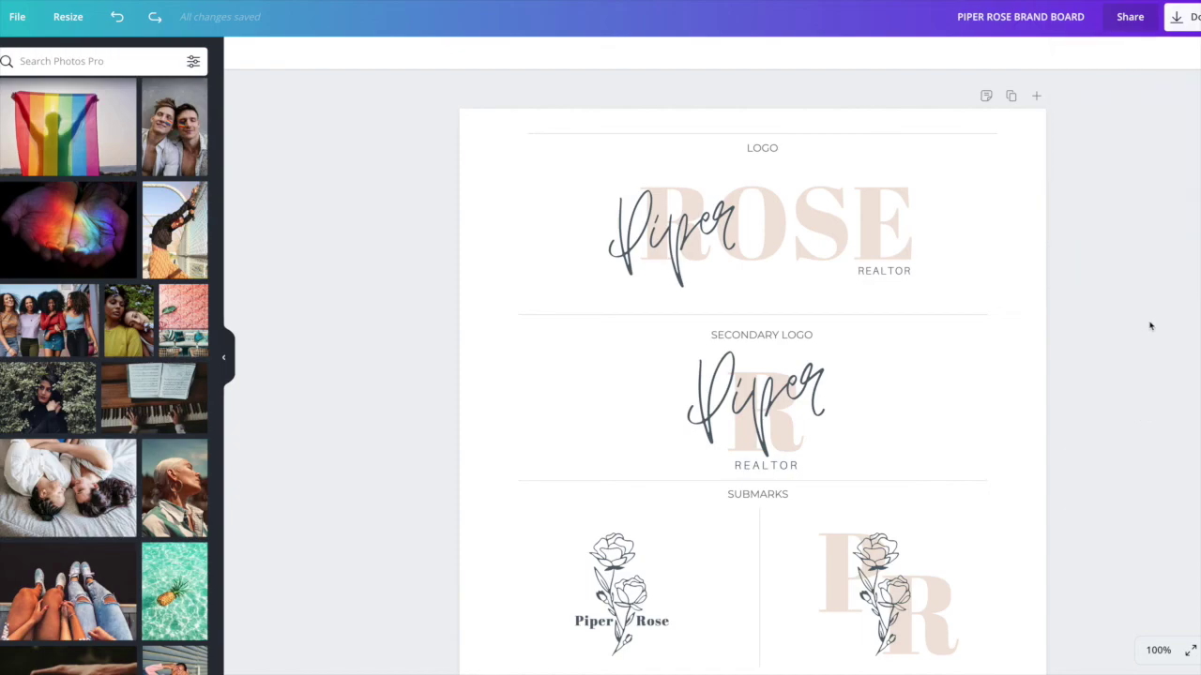